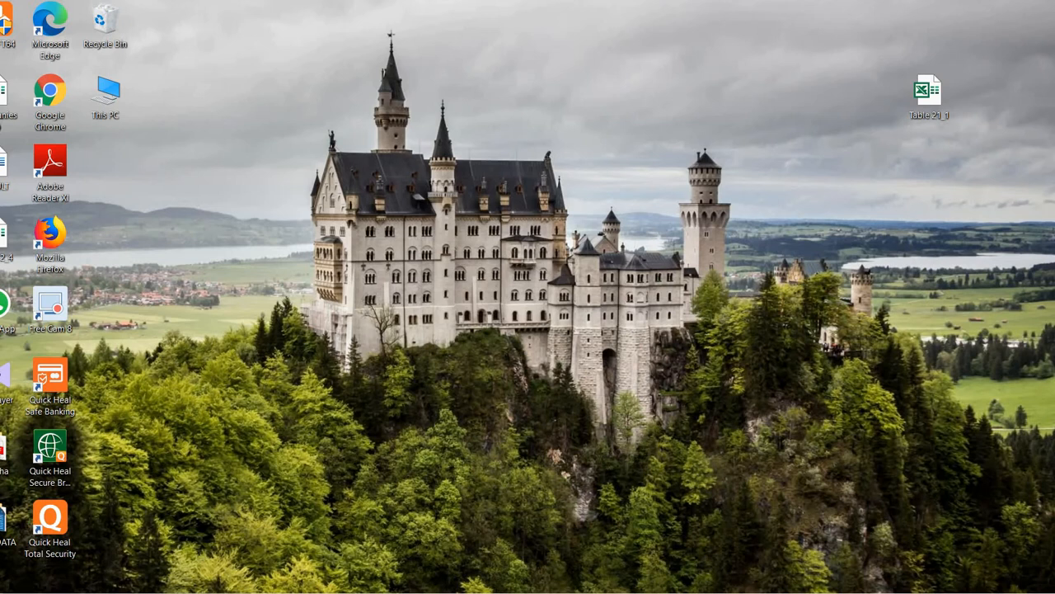
- Open the Table 21_1 workbook in Excel, review its DPI, GDP, PCE, CP and DIVIDEND columns, and close it
double_click(934, 98)
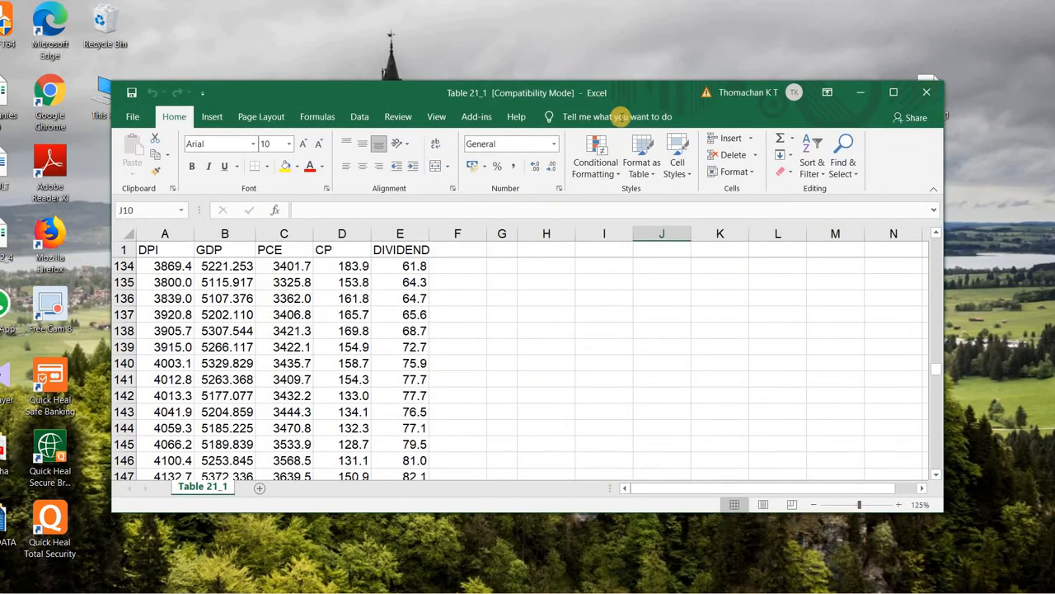
scroll(504, 360, "down", 5)
scroll(504, 361, "down", 5)
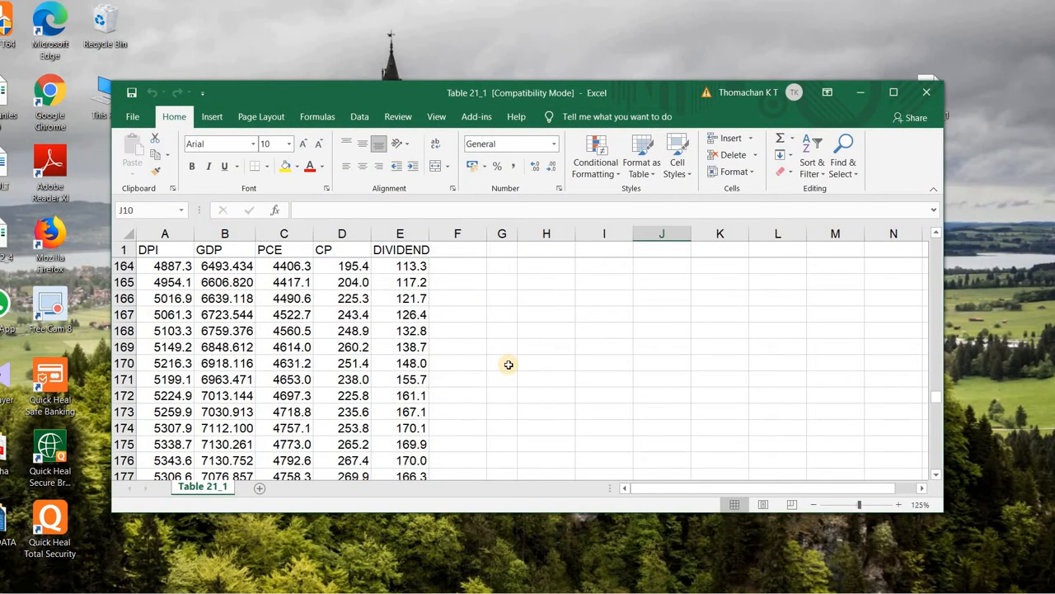
scroll(506, 363, "up", 20)
scroll(509, 364, "up", 13)
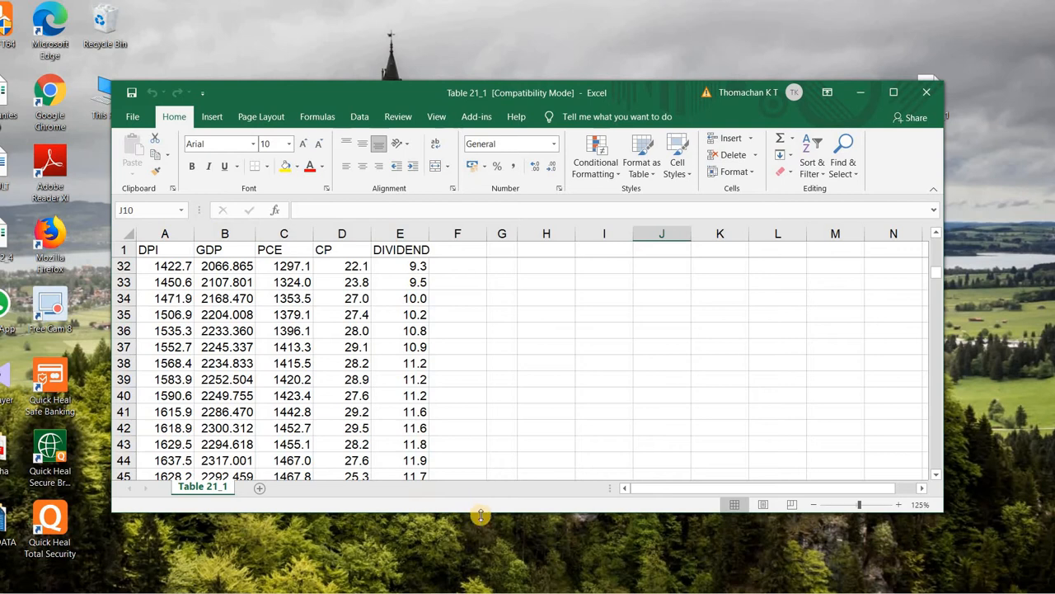
left_click_drag(480, 514, 481, 572)
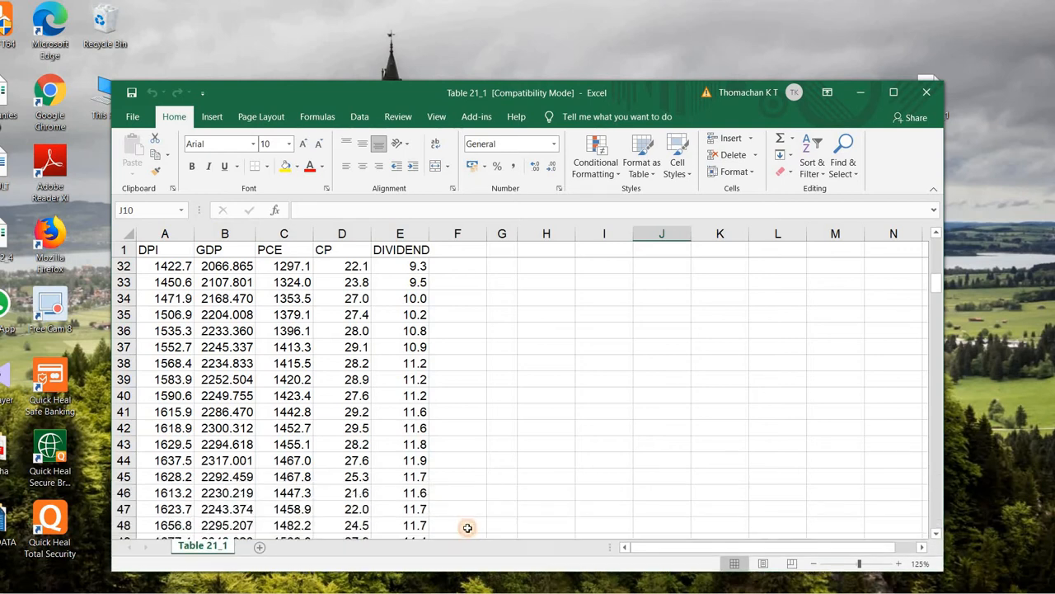
scroll(490, 452, "down", 5)
scroll(490, 454, "down", 9)
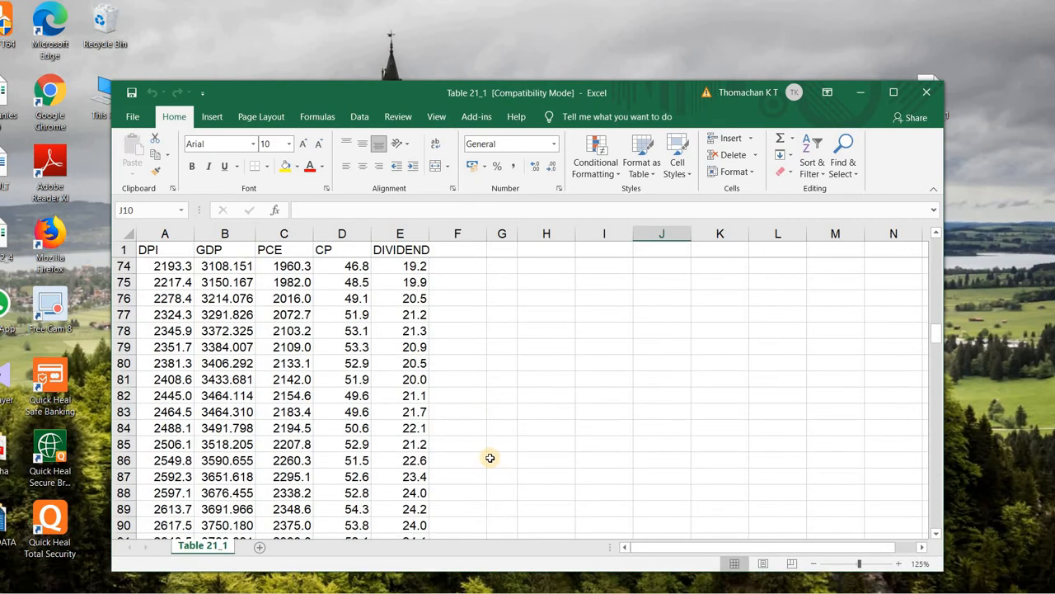
scroll(489, 455, "up", 20)
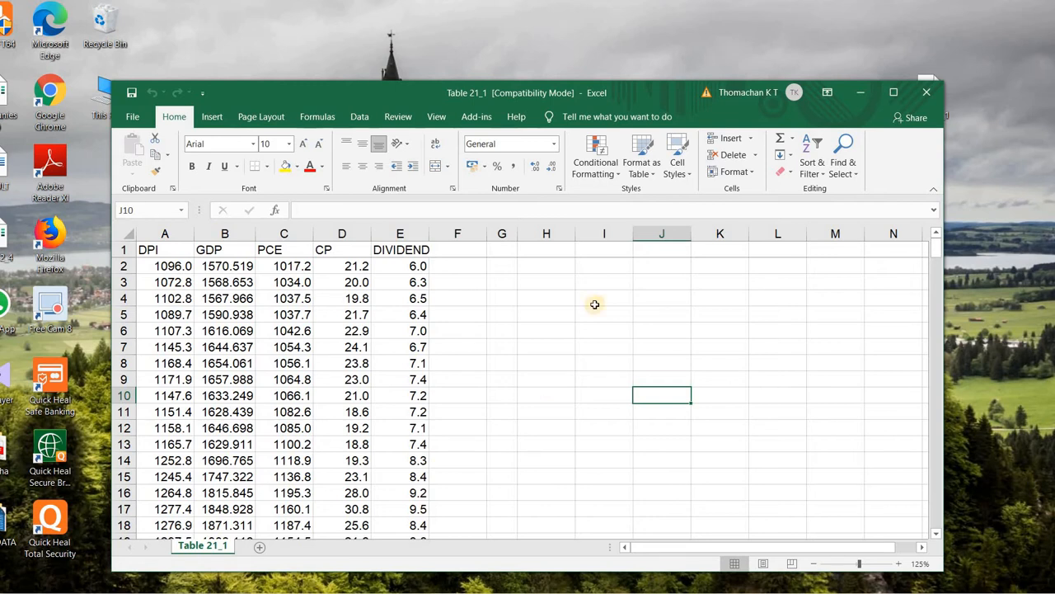
left_click(924, 90)
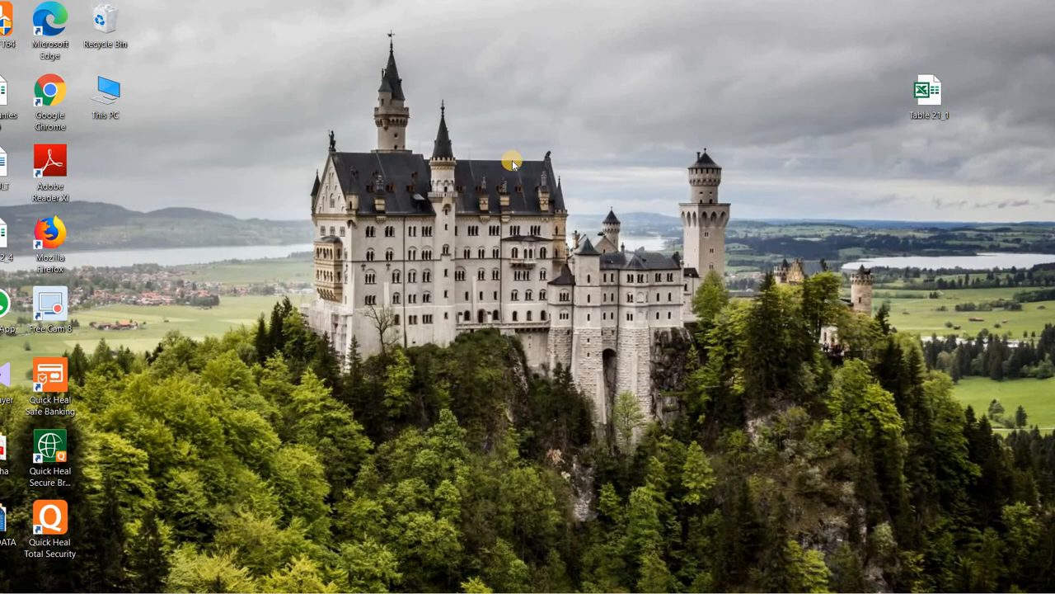
- Switch to gretl, restore its maximized window, and resize it so the Table 21_1 file stays visible on the desktop
left_click(701, 132)
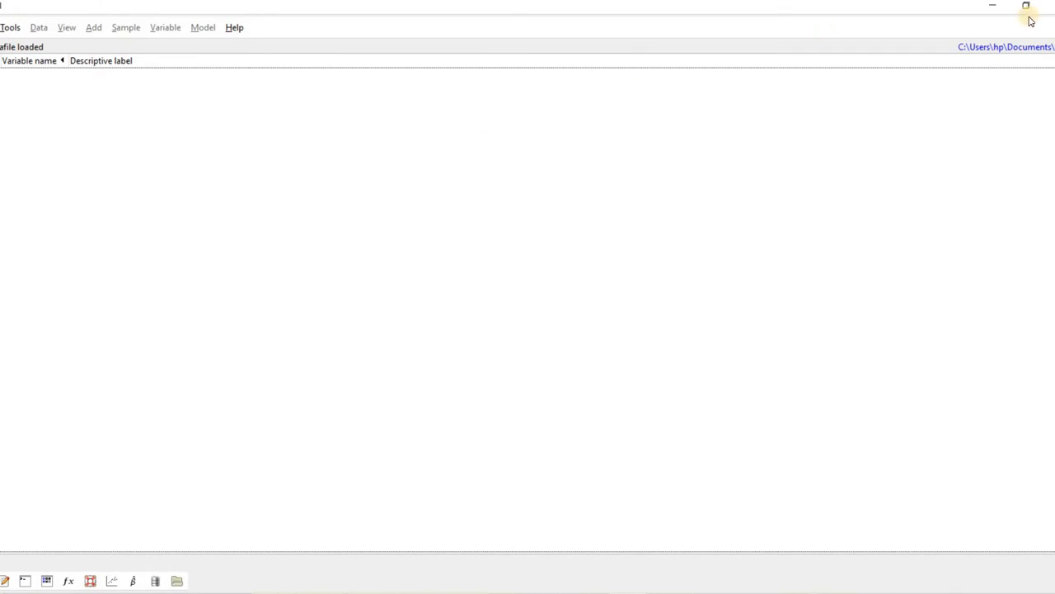
left_click(1027, 7)
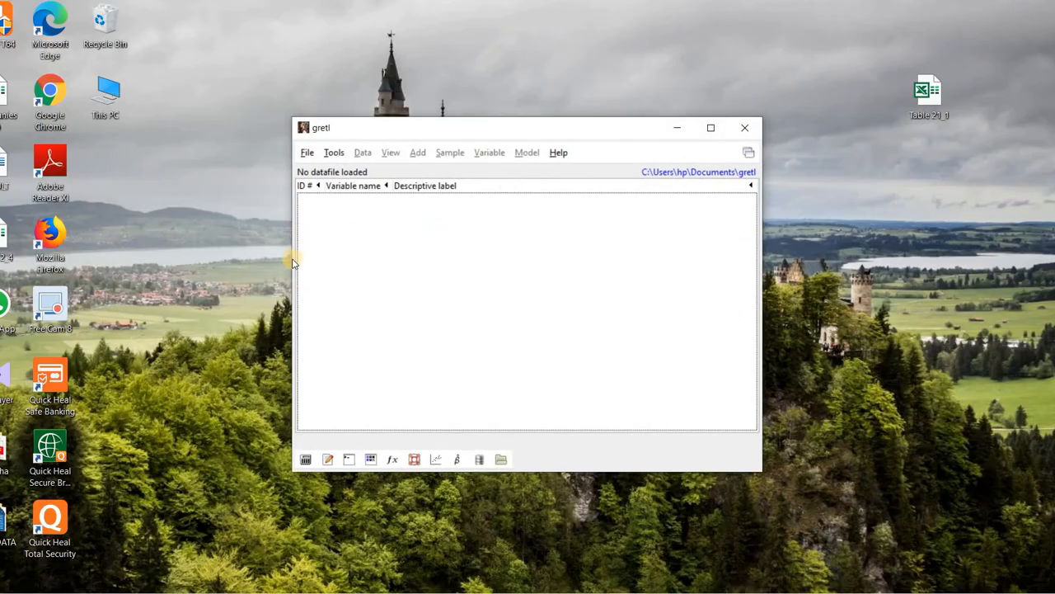
left_click_drag(290, 259, 64, 257)
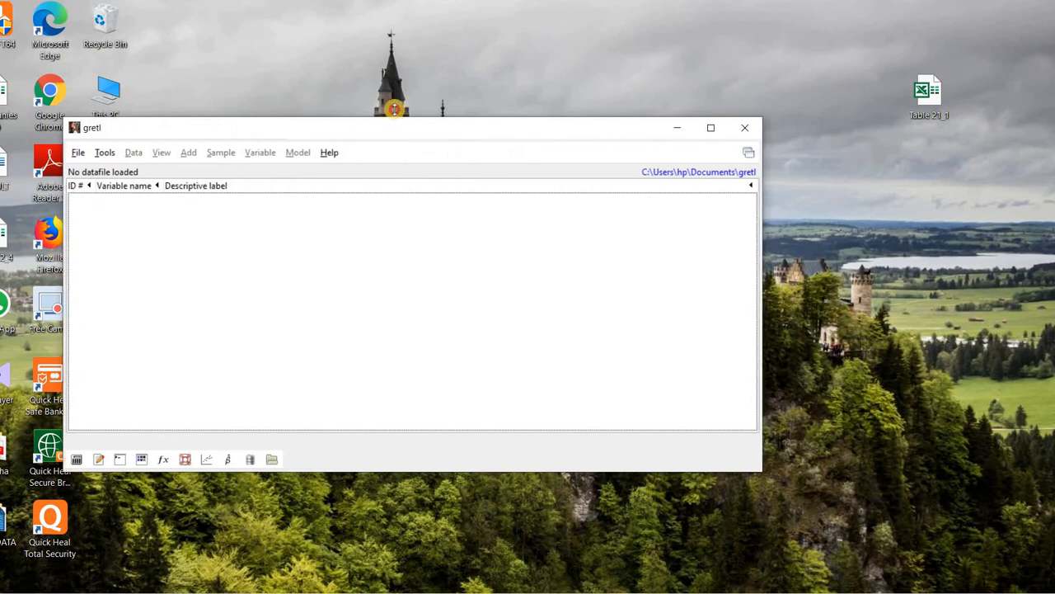
left_click_drag(392, 121, 421, 24)
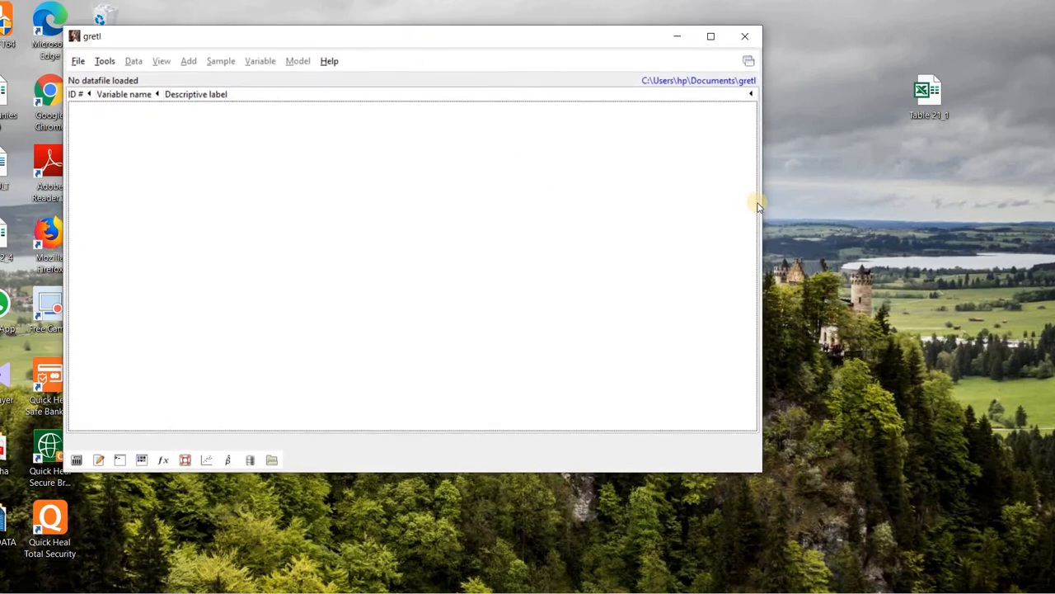
left_click_drag(762, 239, 883, 264)
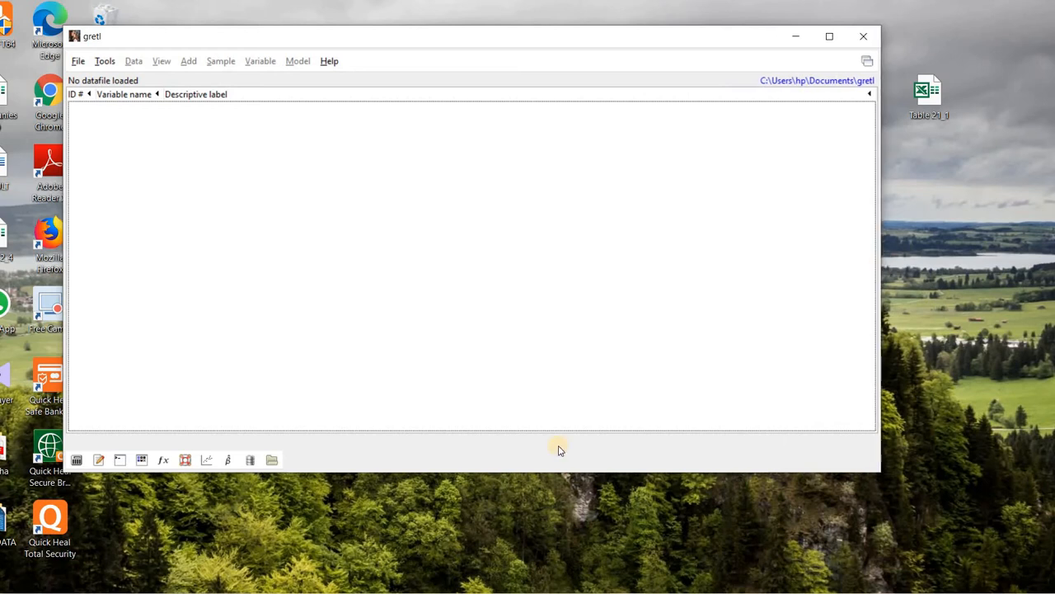
left_click_drag(547, 471, 559, 585)
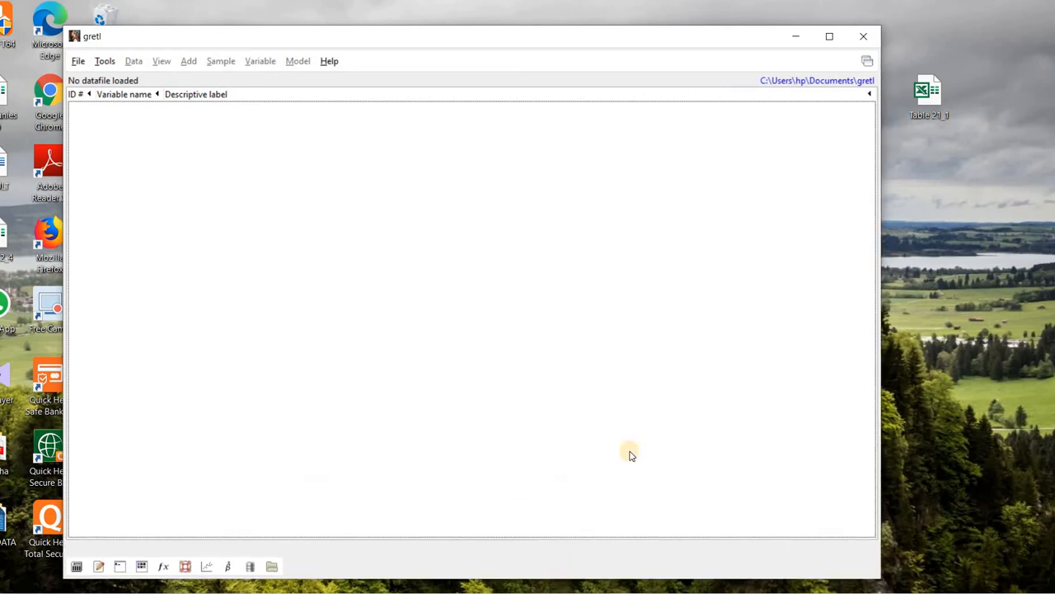
- Import Table 21_1 into gretl from column 1, row 1, decline the time-series or panel interpretation, and widen the main window
left_click_drag(927, 97, 266, 168)
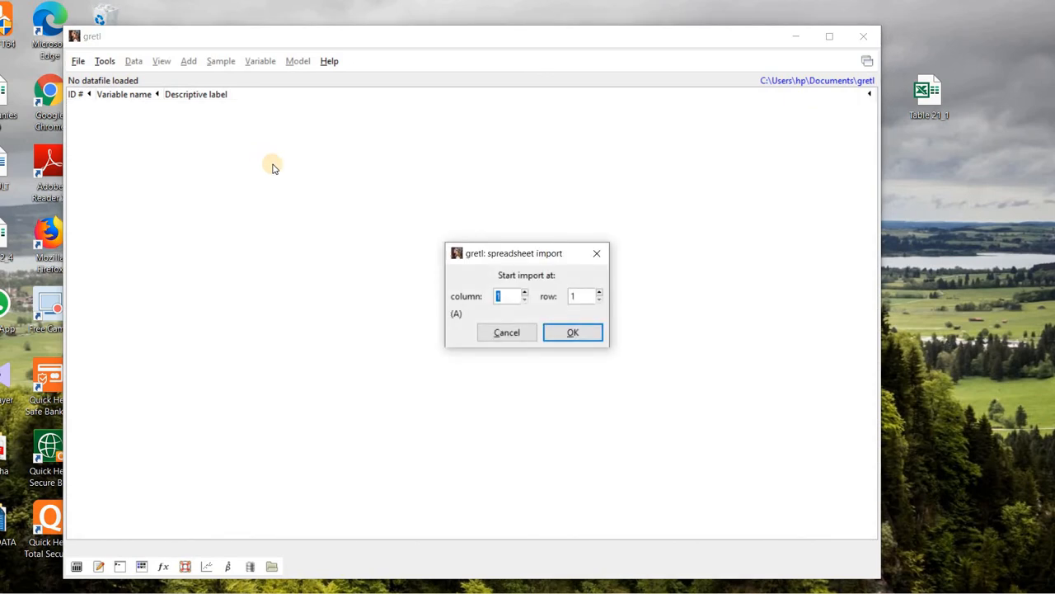
left_click(574, 334)
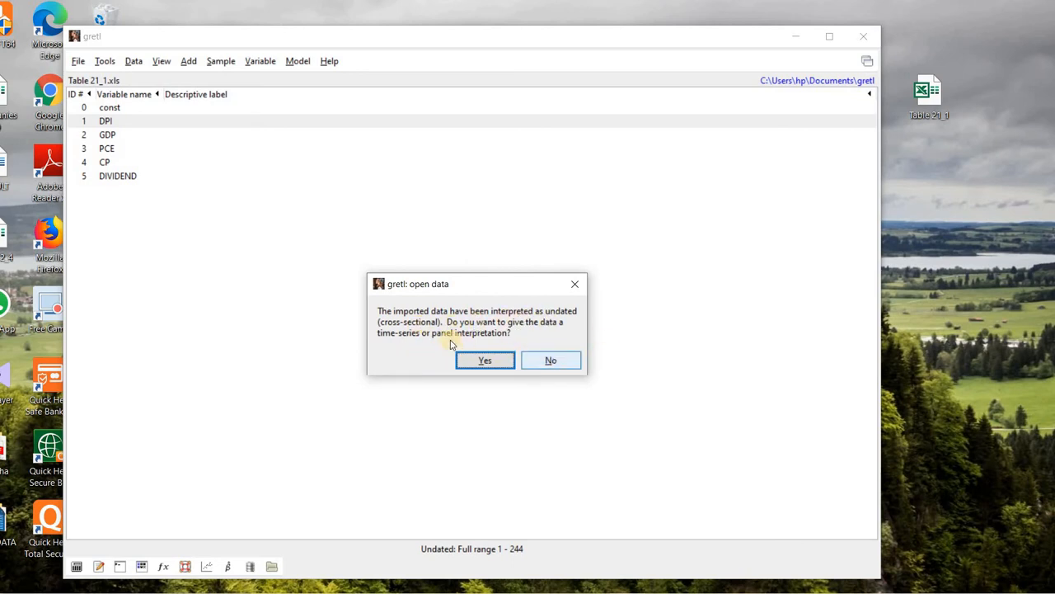
left_click(551, 363)
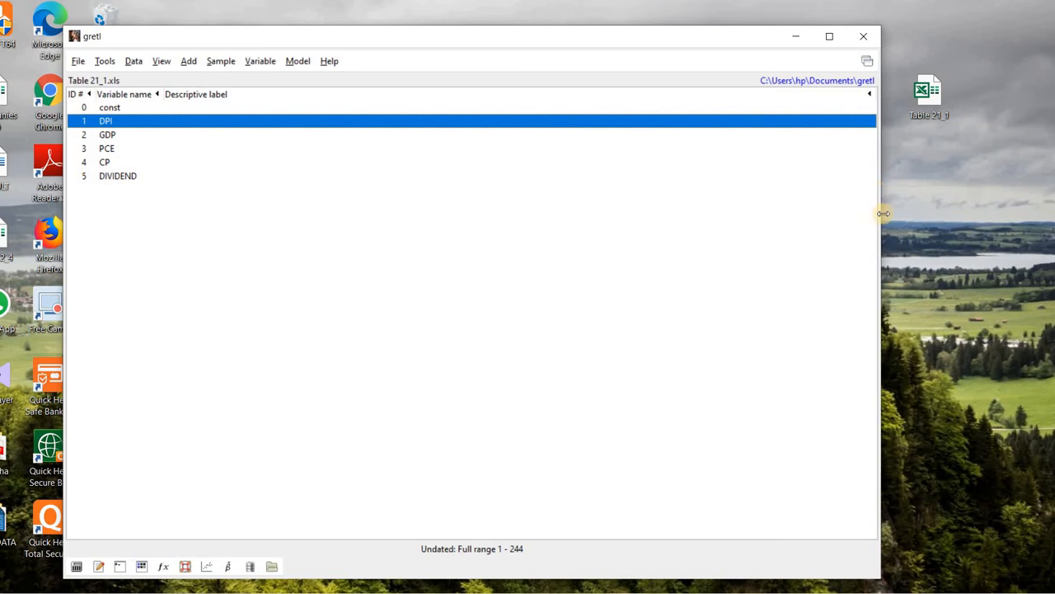
left_click_drag(883, 213, 1037, 233)
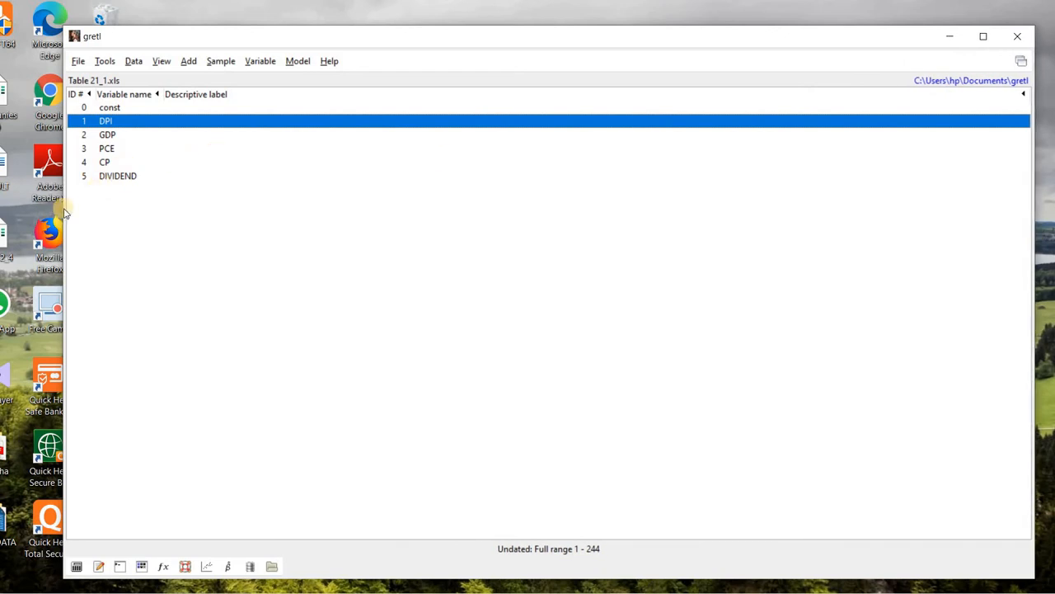
left_click_drag(63, 213, 13, 212)
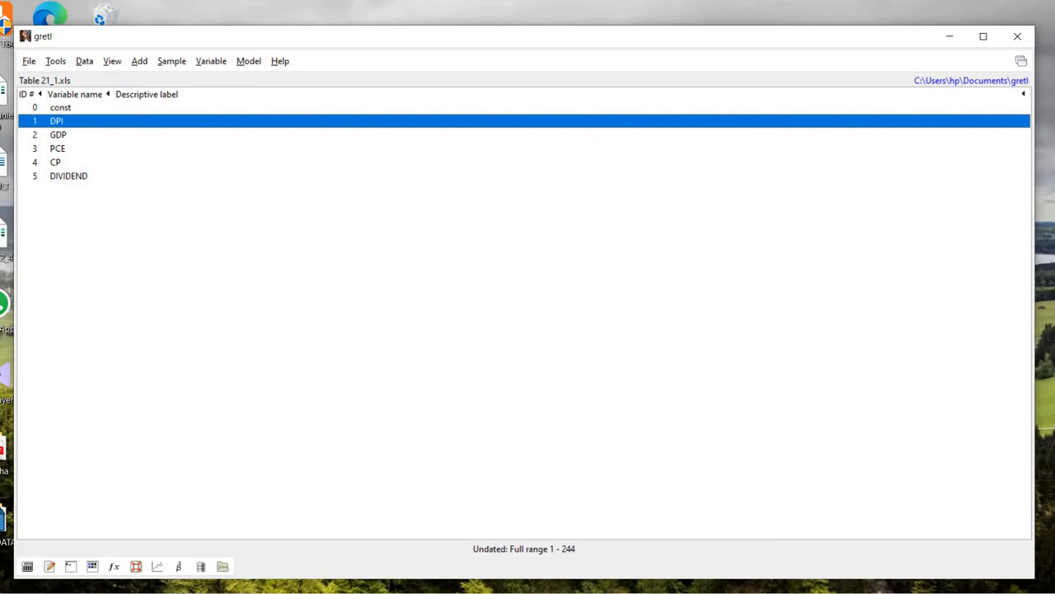
- Display the values of all variables from DPI to DIVIDEND, examine the observations through the last row, and close the listing
left_click(93, 176, "shift")
right_click(96, 157)
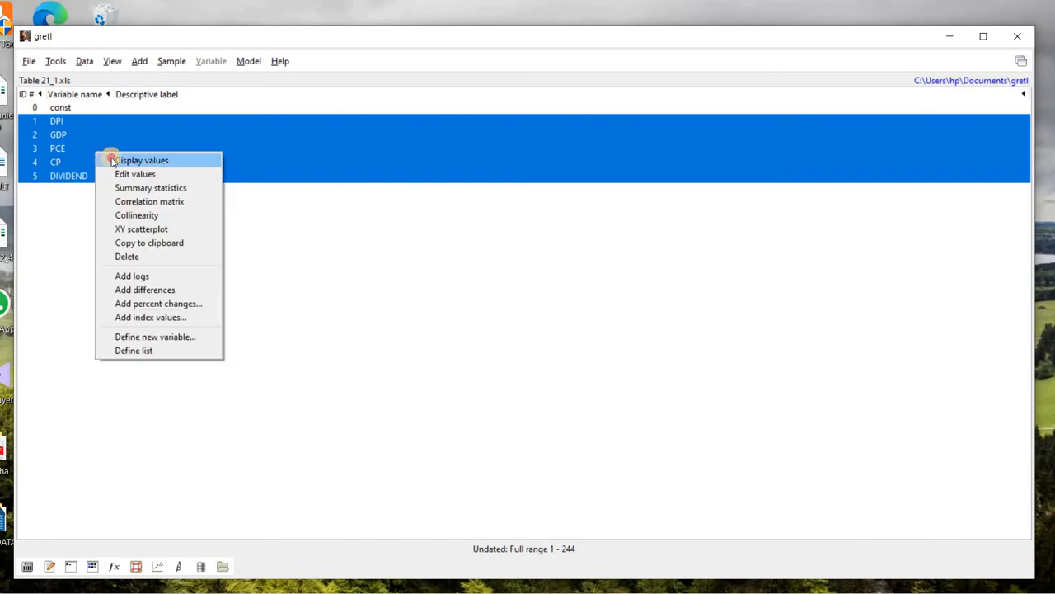
left_click(108, 157)
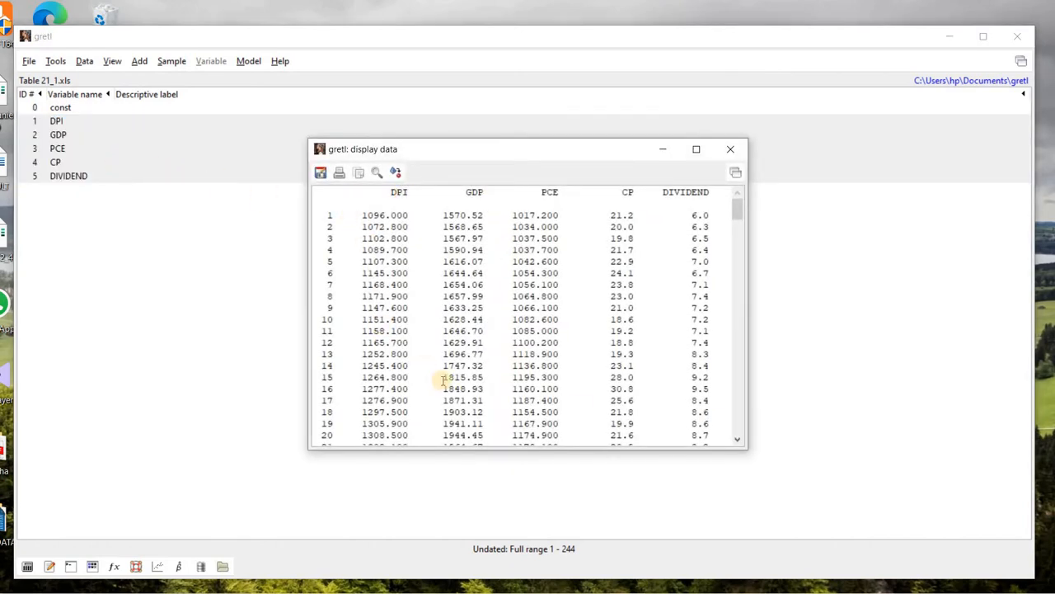
left_click_drag(505, 449, 504, 518)
scroll(521, 378, "down", 4)
scroll(521, 377, "down", 20)
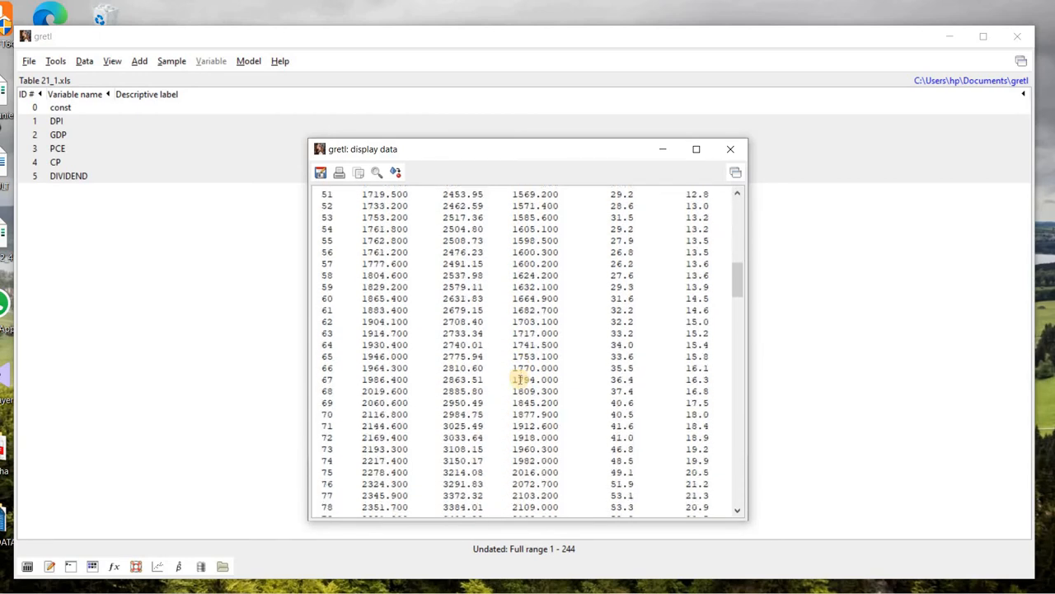
scroll(521, 377, "down", 20)
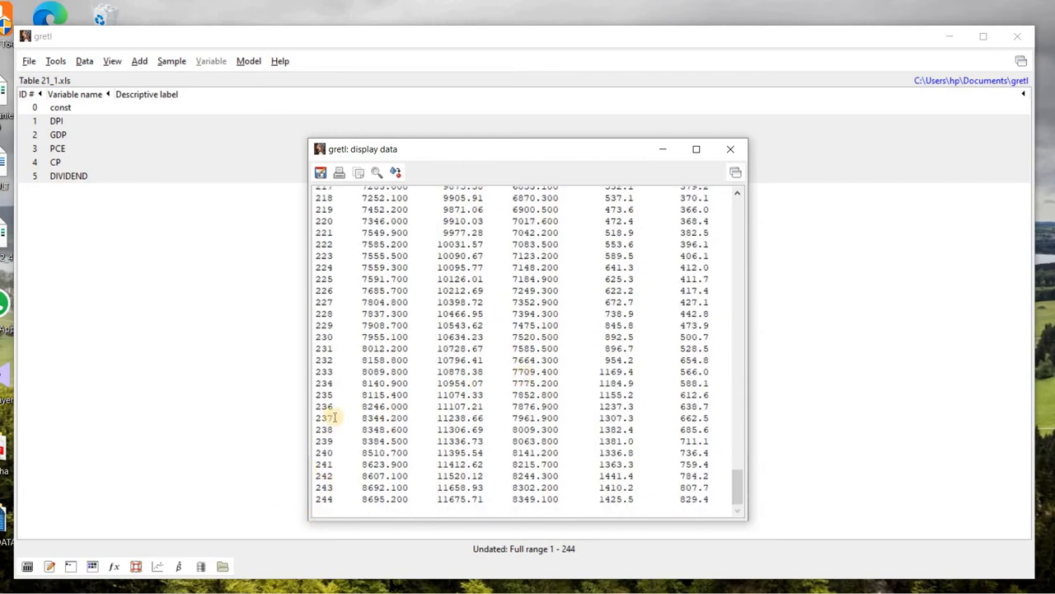
scroll(338, 406, "up", 20)
scroll(340, 404, "up", 14)
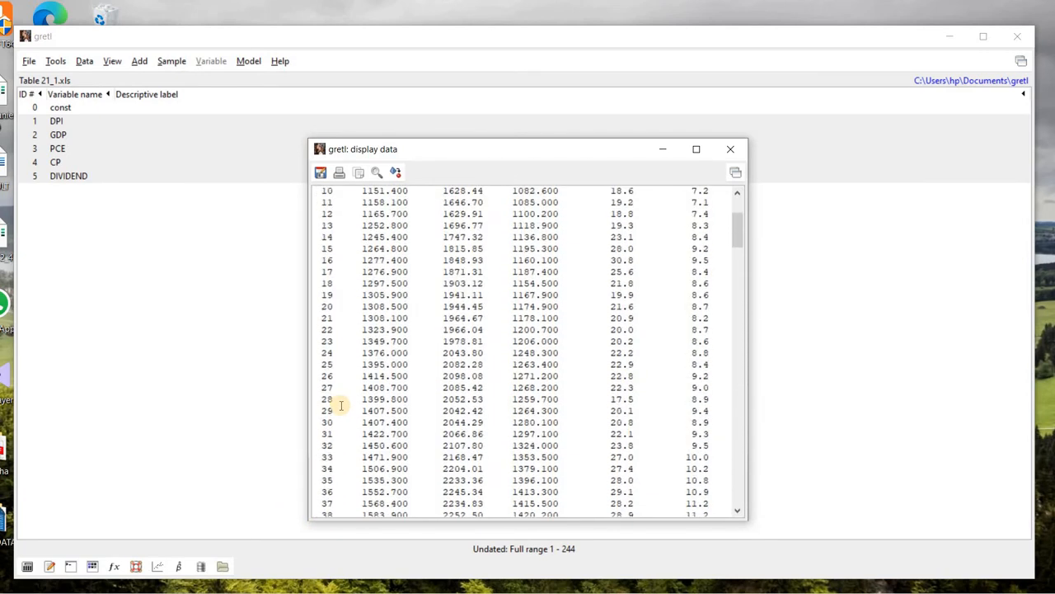
left_click(730, 150)
- Reselect the variables DPI through DIVIDEND, and view the values of the const series in its own window
left_click(189, 150)
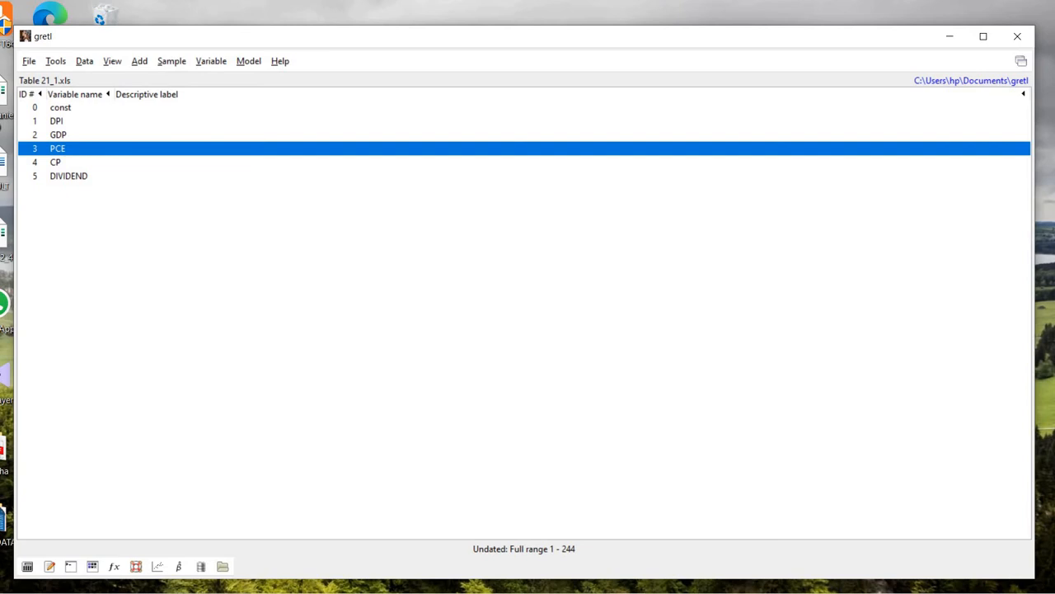
left_click(68, 123)
left_click(75, 178, "shift")
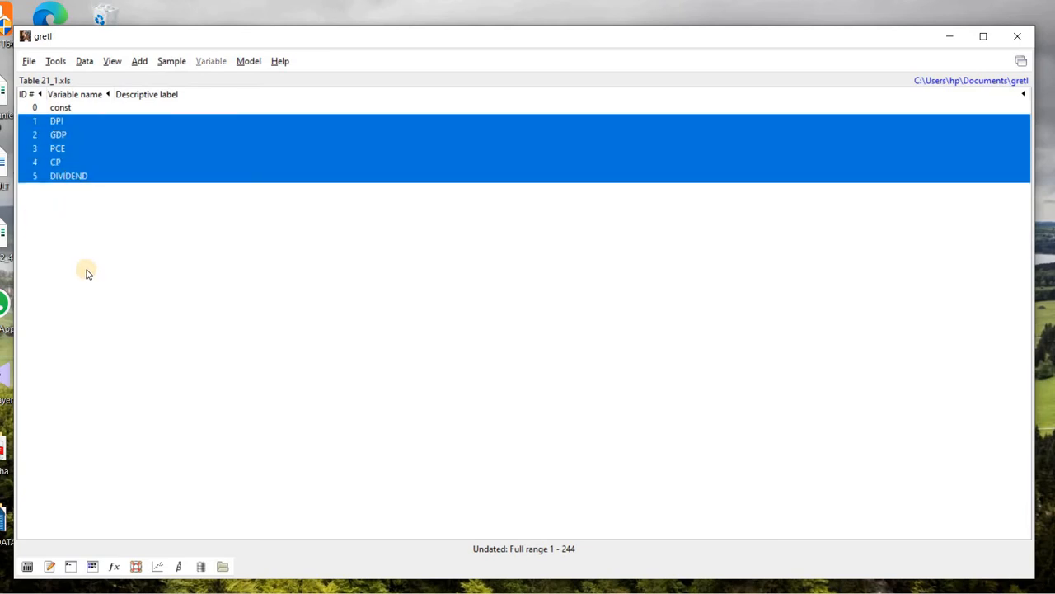
double_click(66, 109)
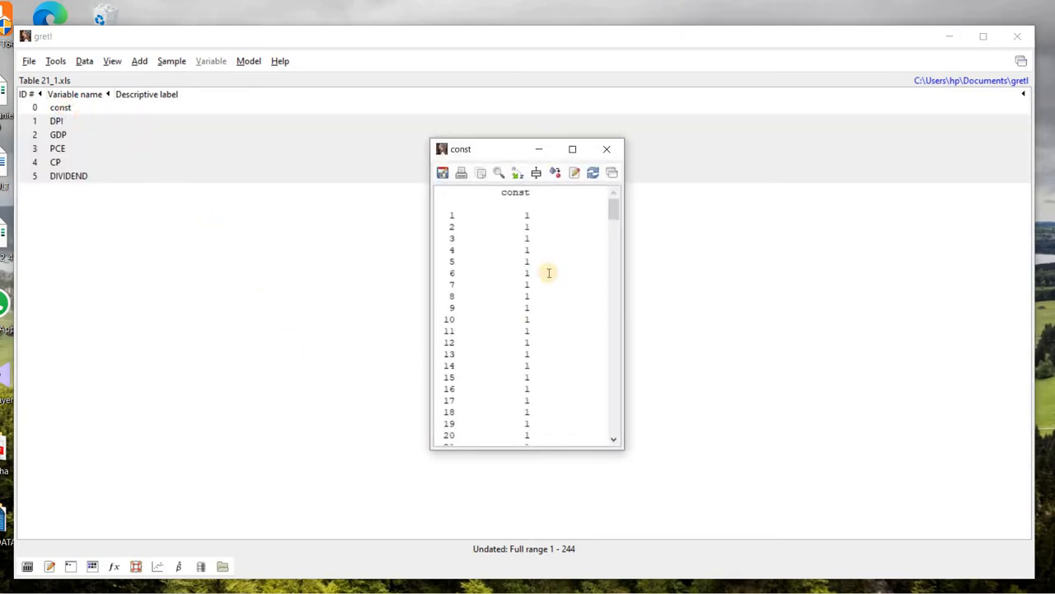
left_click(607, 148)
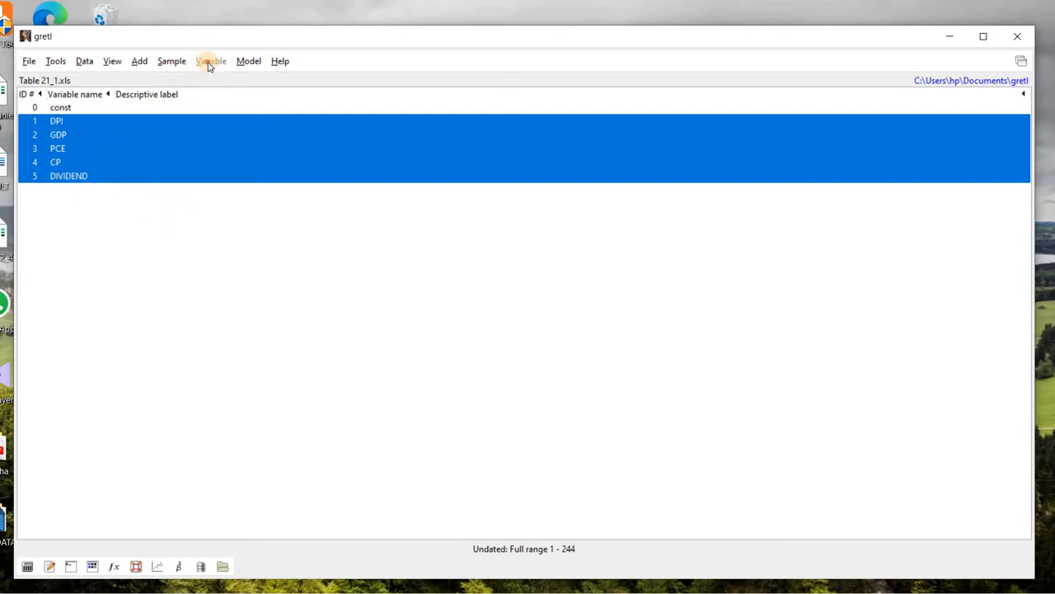
- Compare which variable analysis commands are available for GDP alone and for DPI through DIVIDEND selected together
left_click(159, 161)
left_click(58, 136)
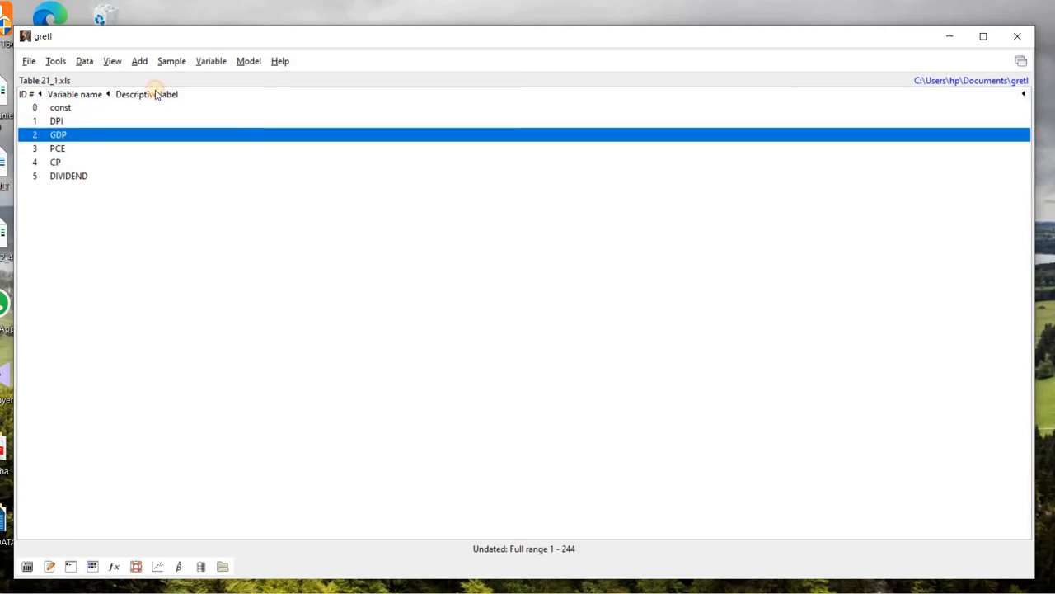
left_click(210, 61)
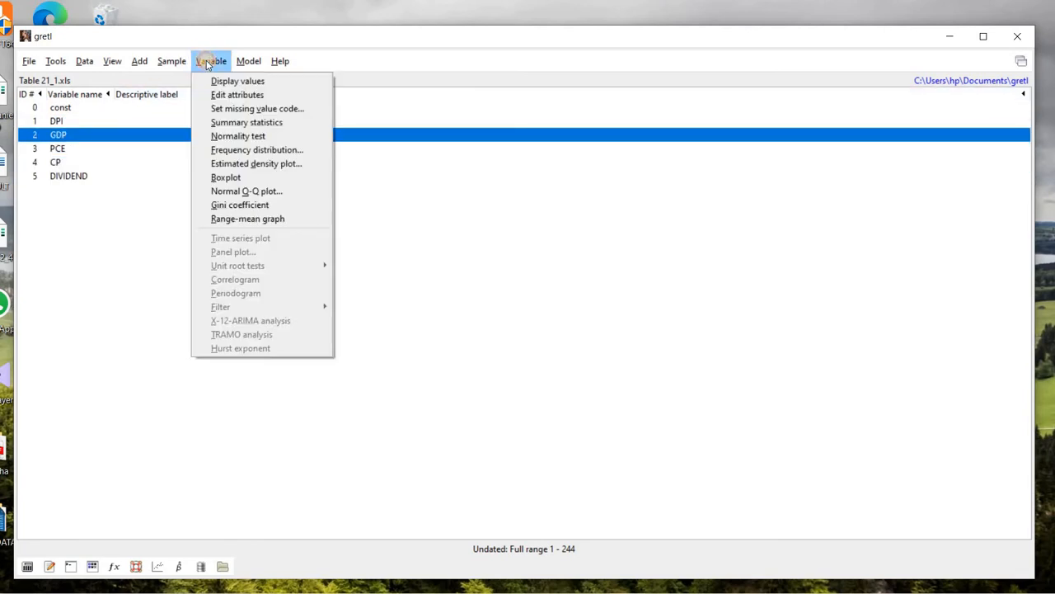
left_click(93, 121)
left_click_drag(58, 121, 72, 176)
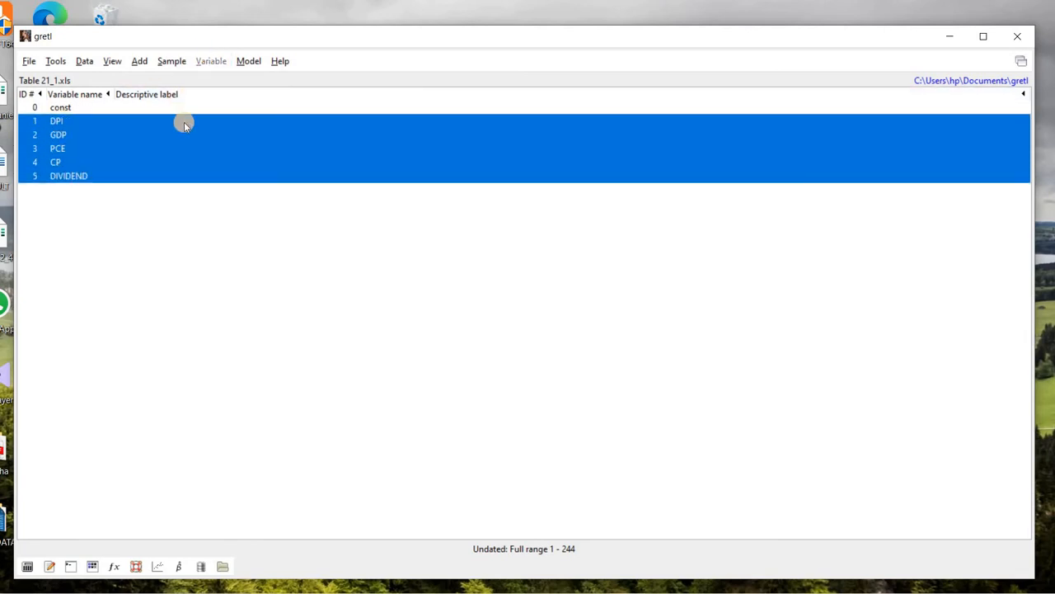
left_click(216, 62)
- Display the summary statistics of the DPI variable, review them, and close the results
left_click(68, 125)
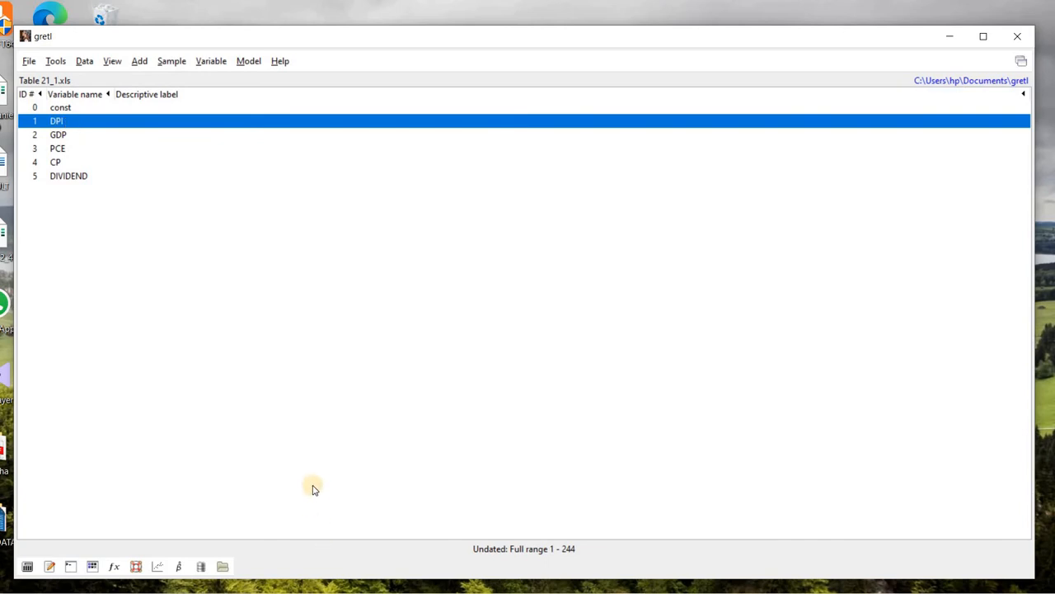
left_click(202, 63)
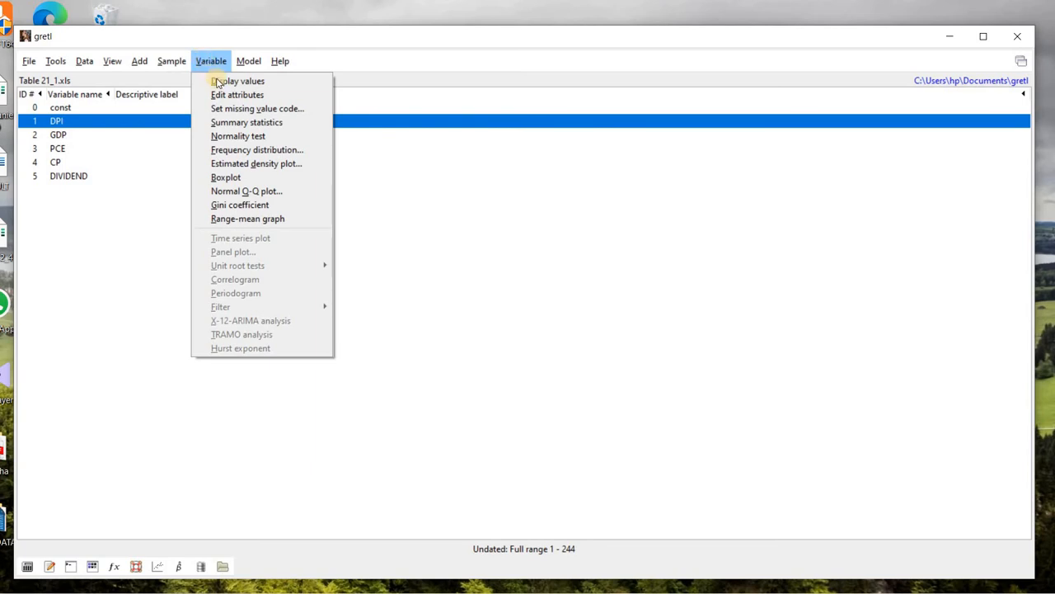
left_click(245, 124)
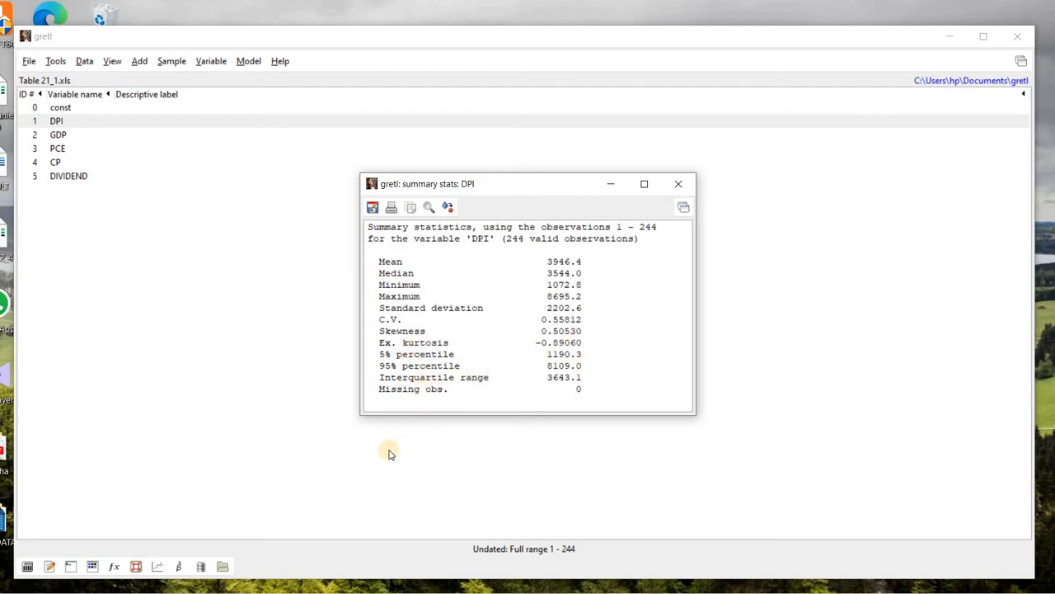
left_click(678, 185)
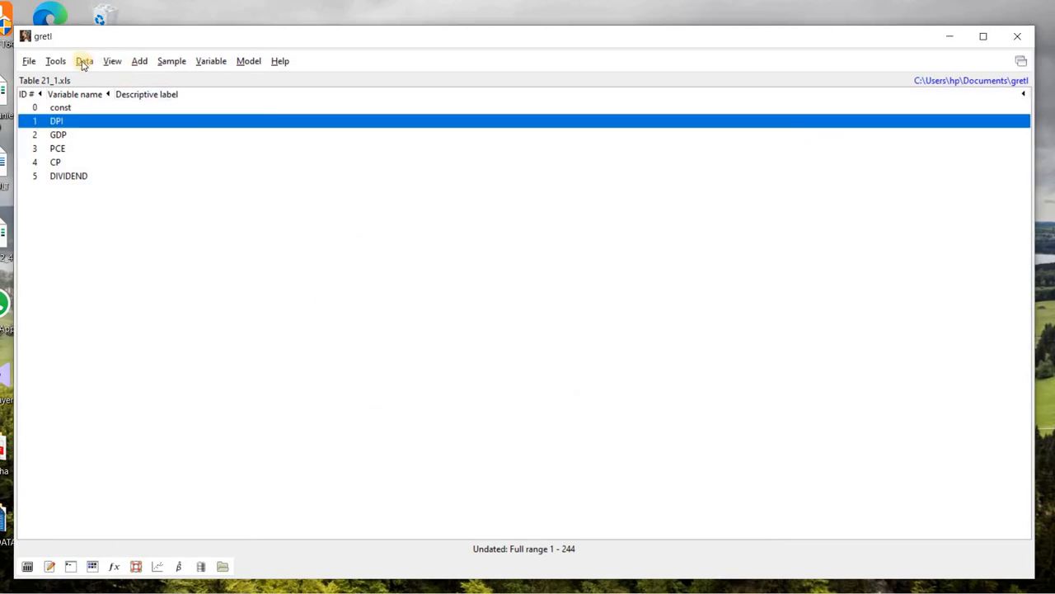
- Find the standard normal critical value for a right-tail probability of .025 in the statistical tables, and close the results and the calculator
left_click(28, 61)
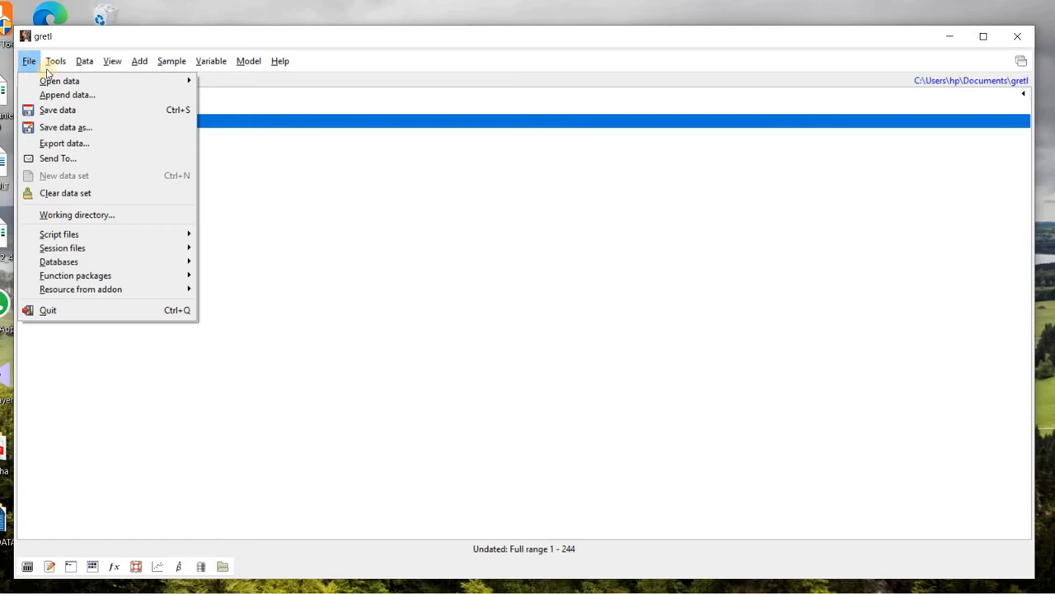
mouse_move(56, 63)
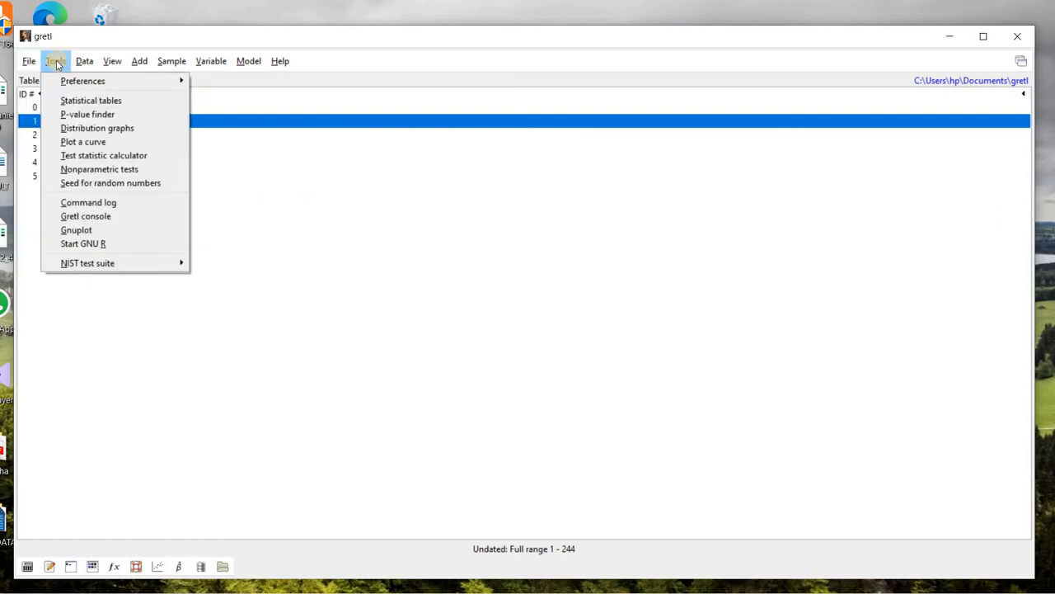
left_click(76, 101)
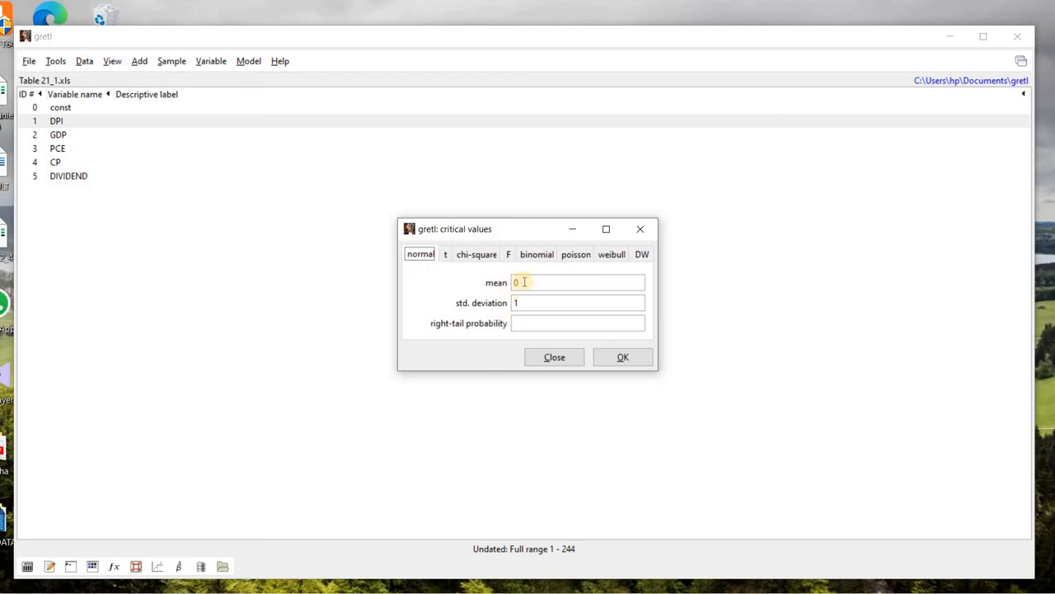
left_click(523, 325)
left_click(618, 357)
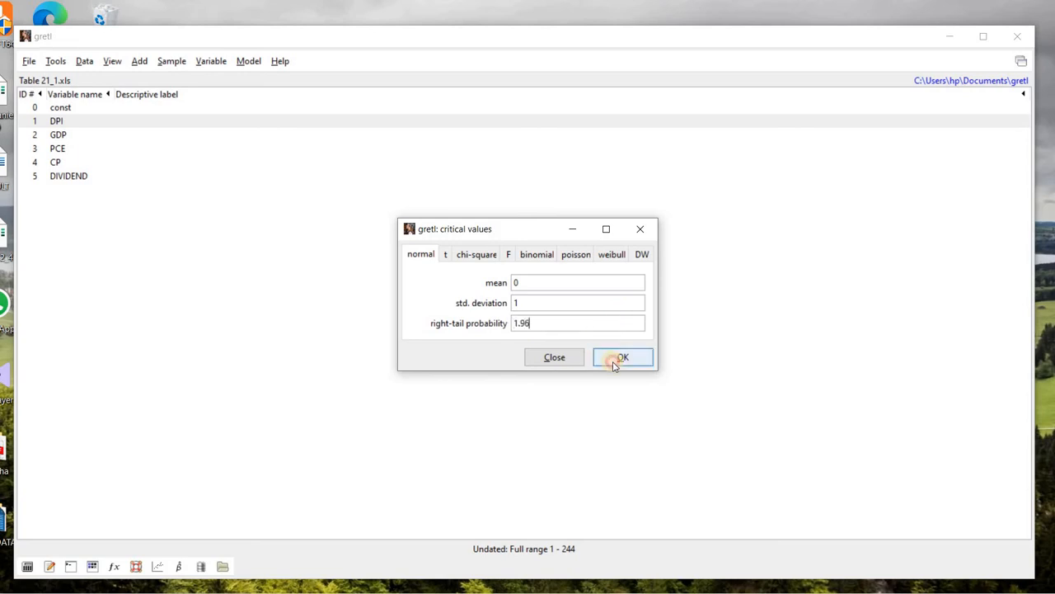
left_click(543, 334)
left_click(618, 357)
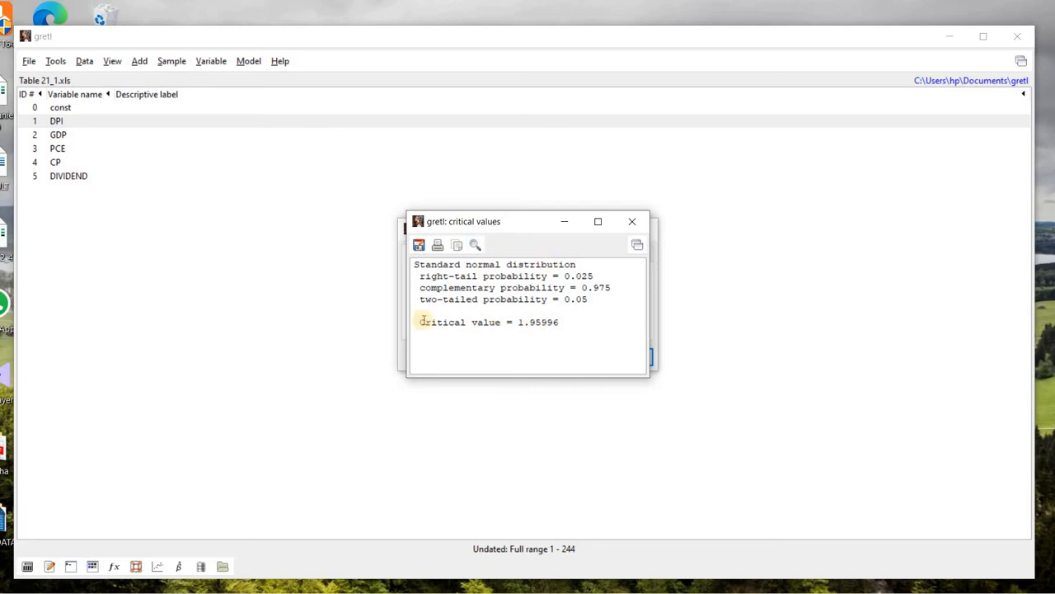
left_click(630, 221)
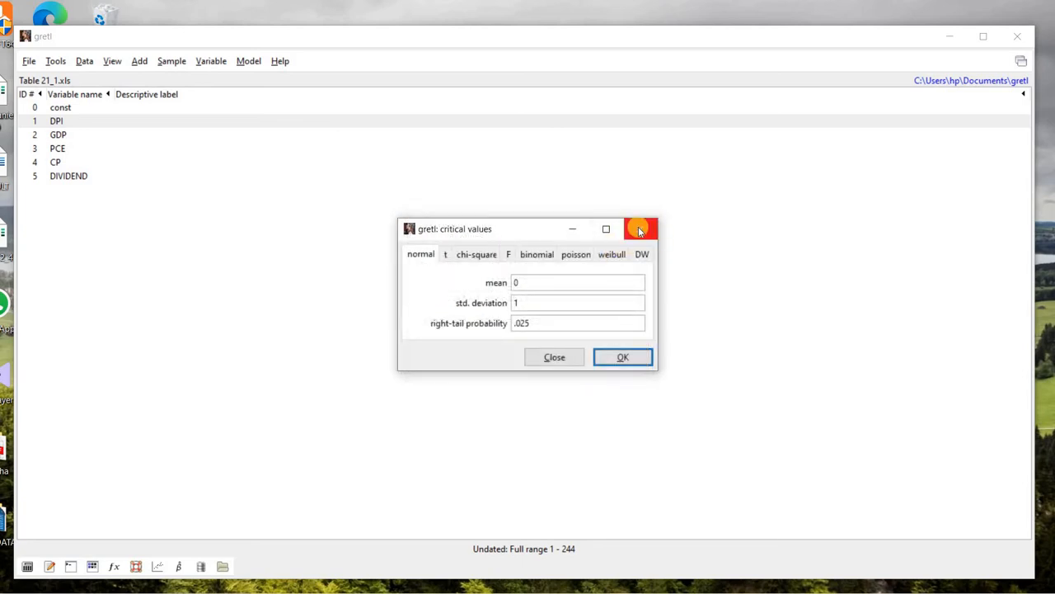
left_click(269, 118)
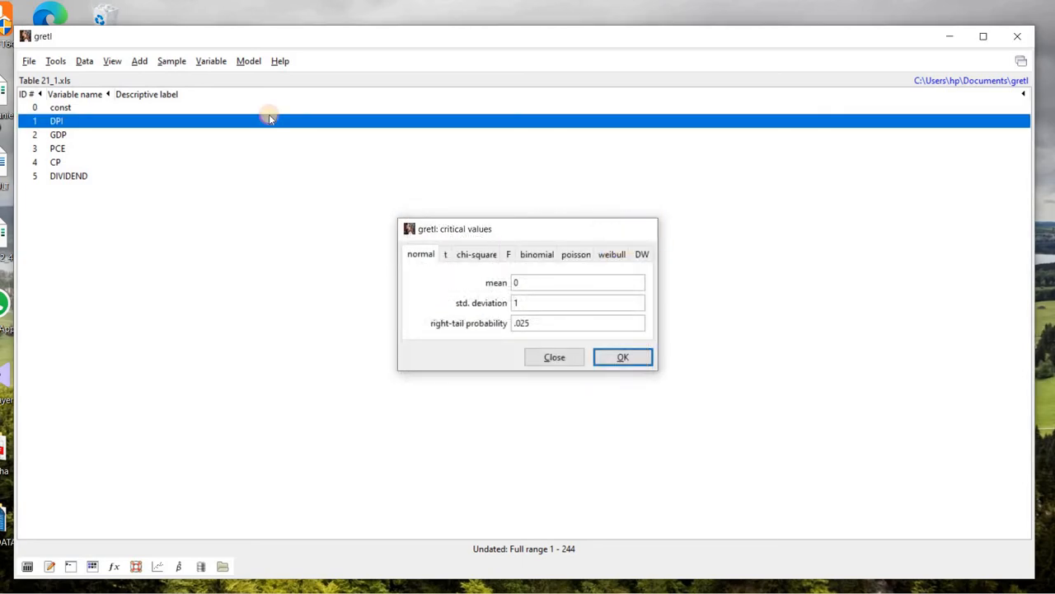
- Find the p-value for a value of 3 in the normal distribution with mean 0 and standard deviation 1, and close the finder
left_click(57, 62)
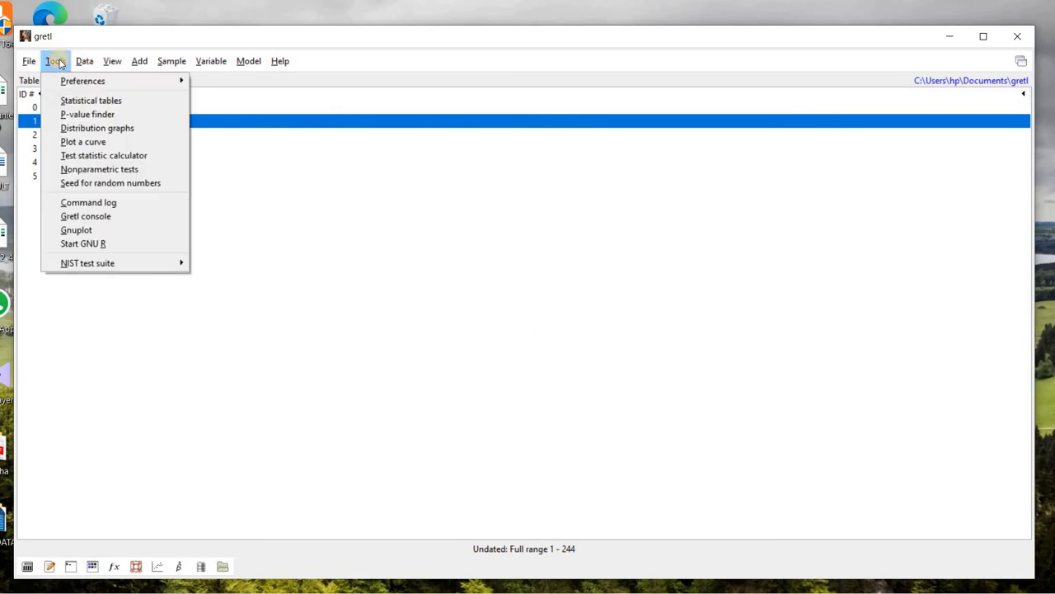
left_click(87, 115)
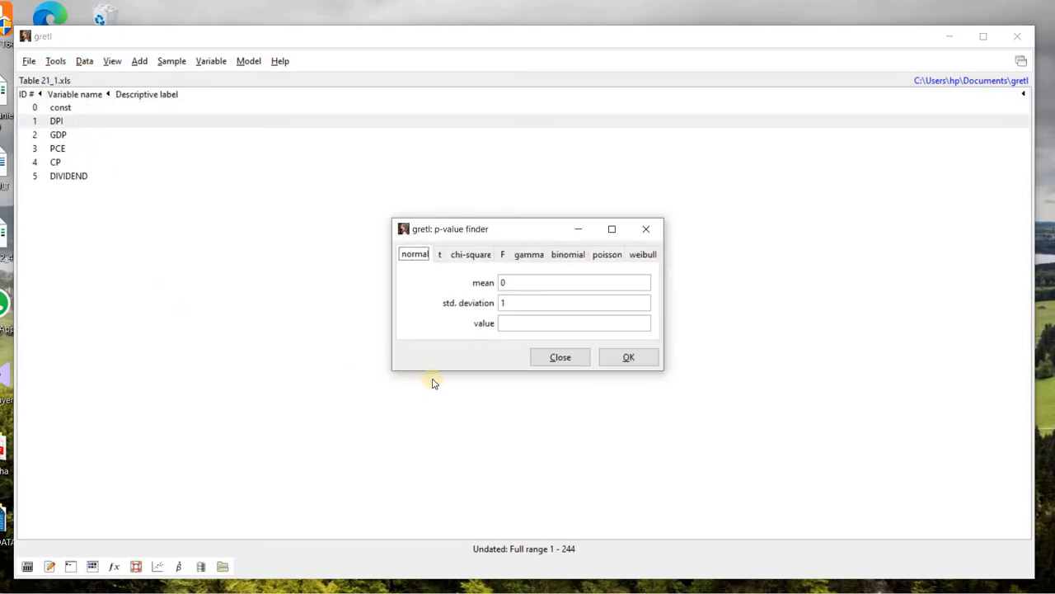
left_click(507, 324)
type("3")
left_click(631, 357)
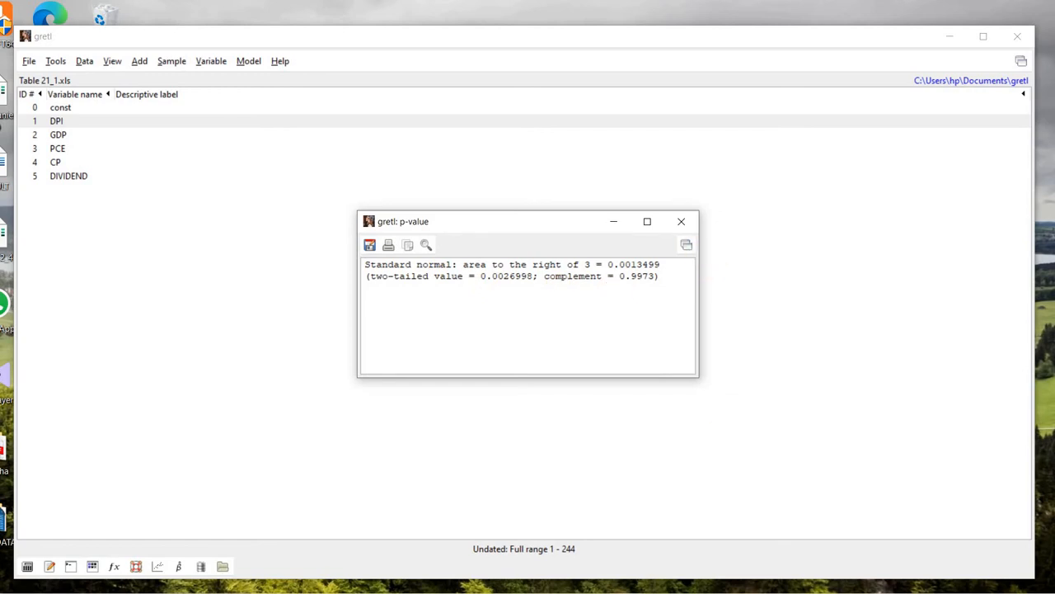
left_click(681, 223)
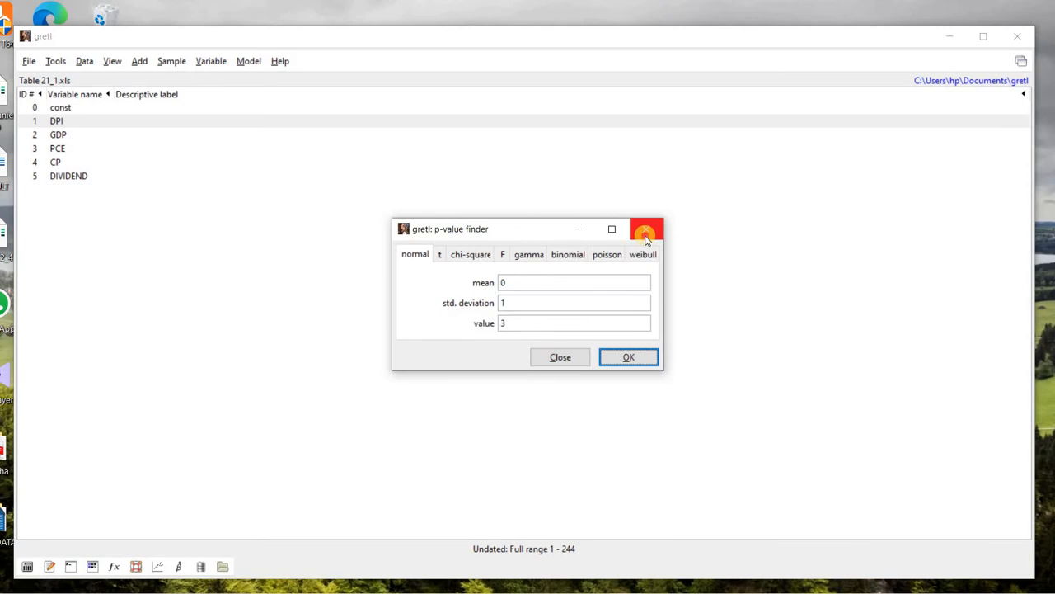
left_click(646, 230)
- Graph the normal distribution density with mean 0 and standard deviation 1, and close the graph
left_click(56, 62)
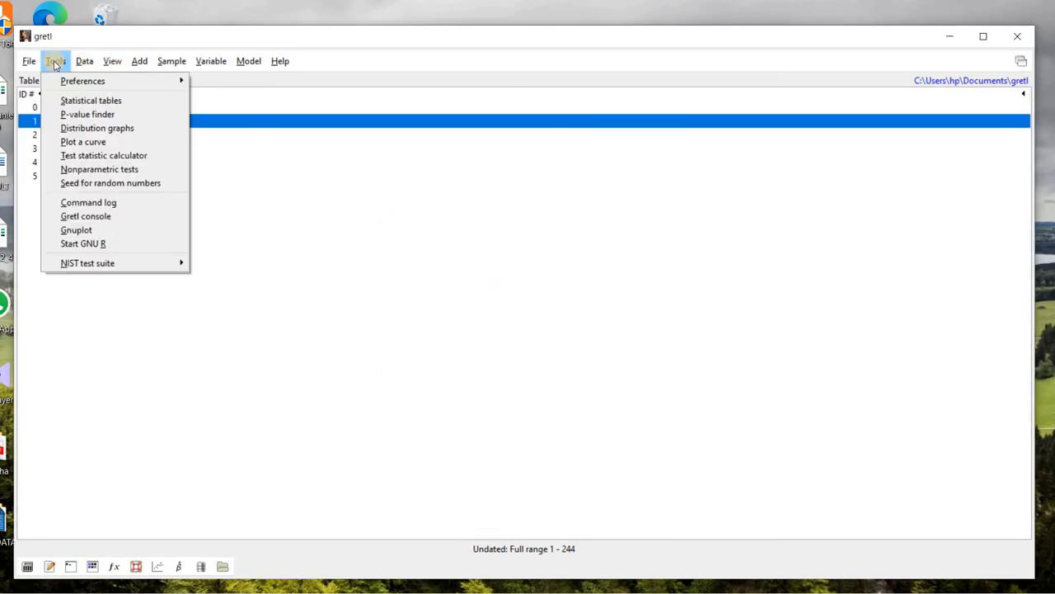
left_click(94, 128)
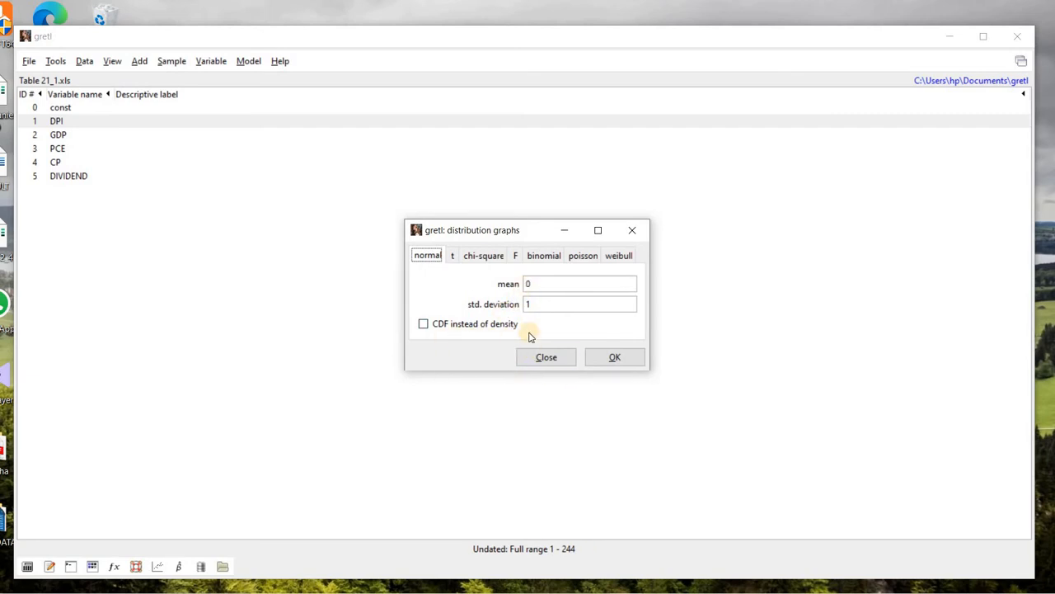
left_click(615, 358)
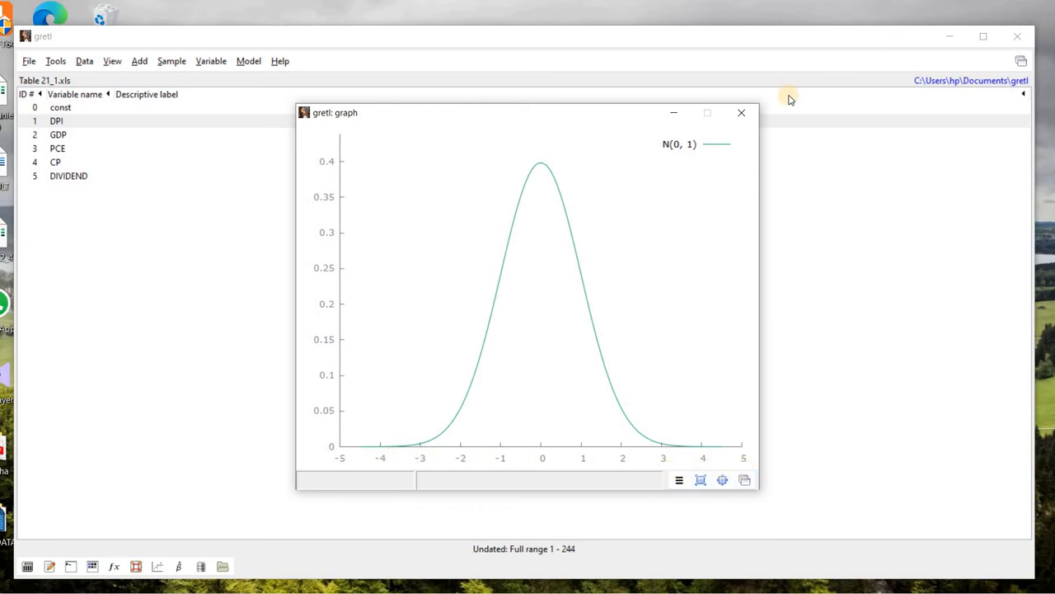
left_click(741, 112)
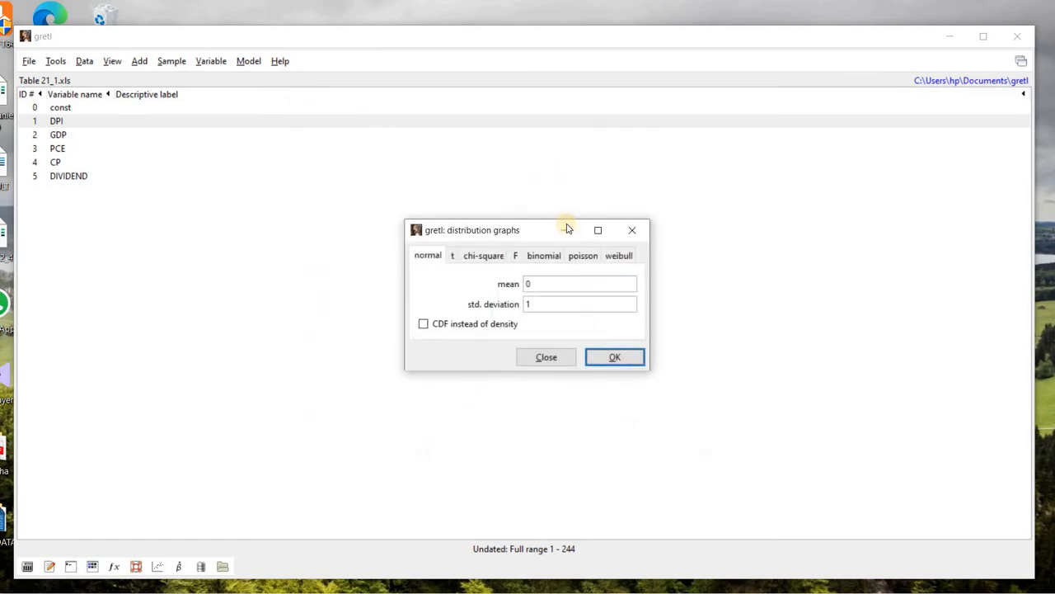
- Graph the F distribution with dfn 12 and dfd 45, and close both the graph and the distribution graphs dialog
left_click(515, 256)
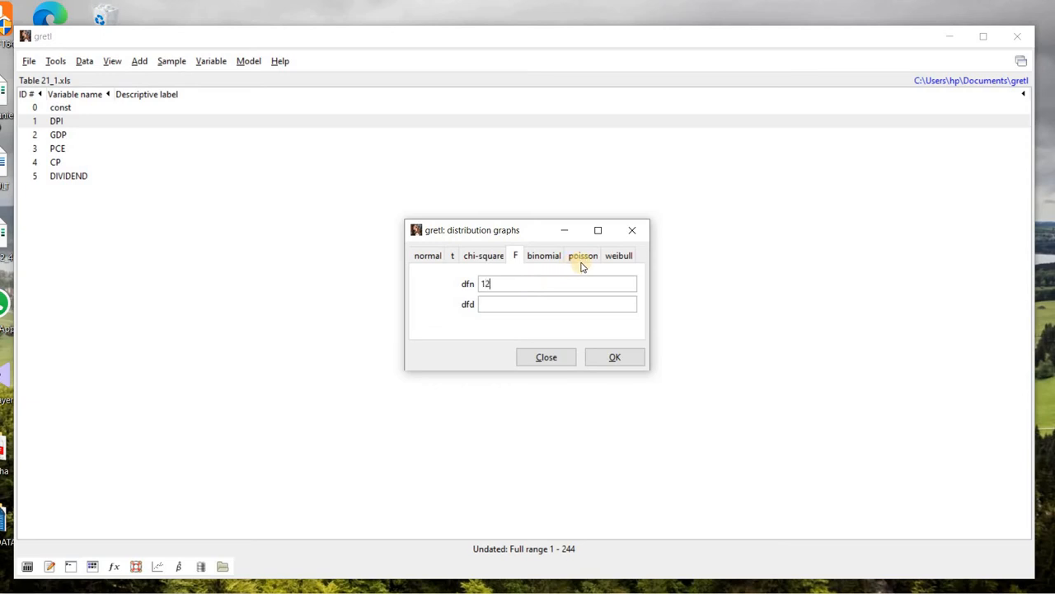
left_click(487, 303)
type("45")
left_click(610, 356)
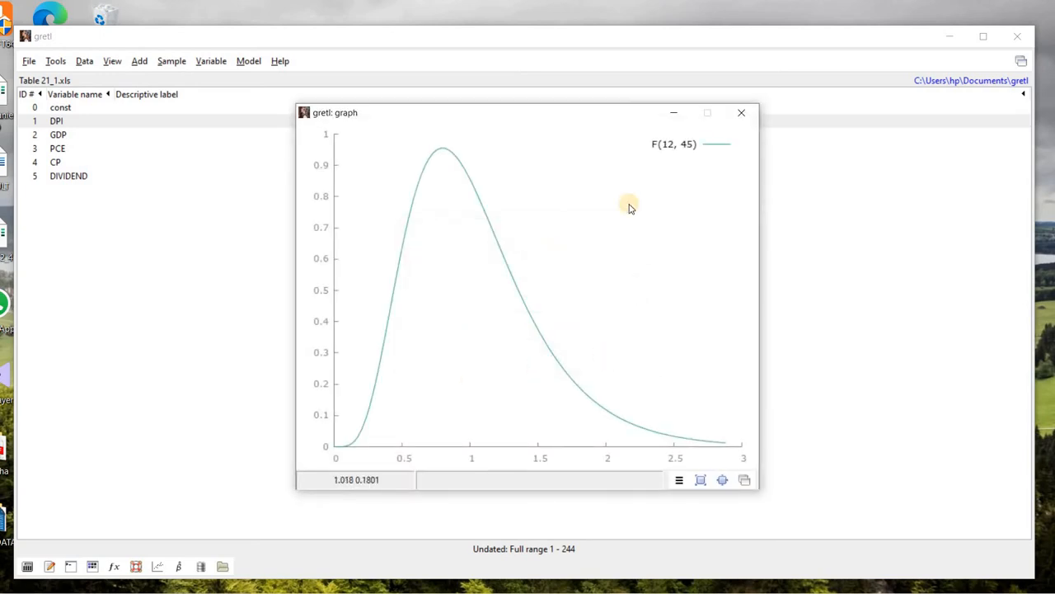
left_click(741, 112)
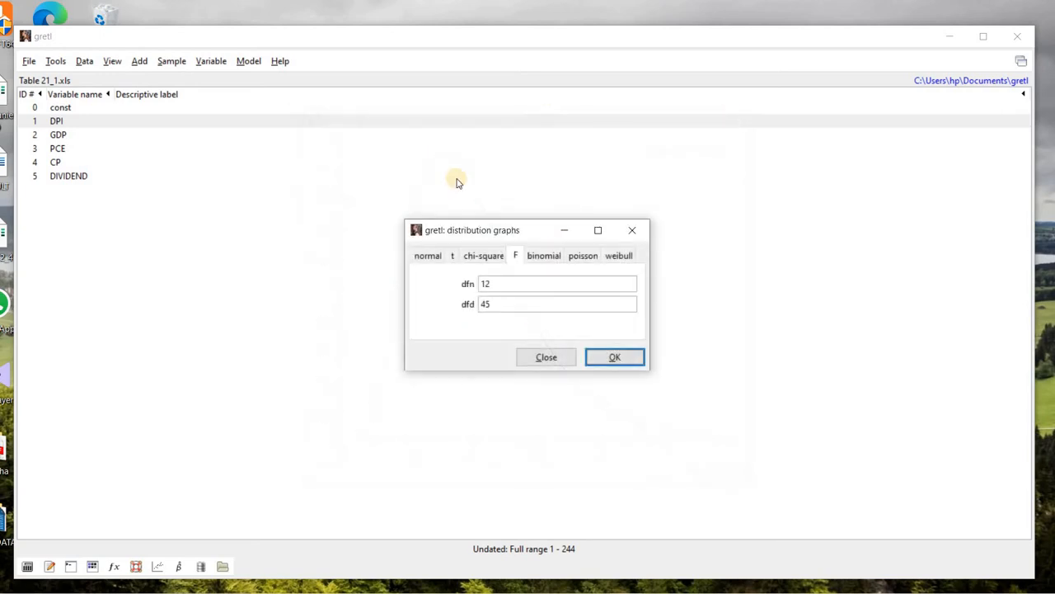
left_click(631, 230)
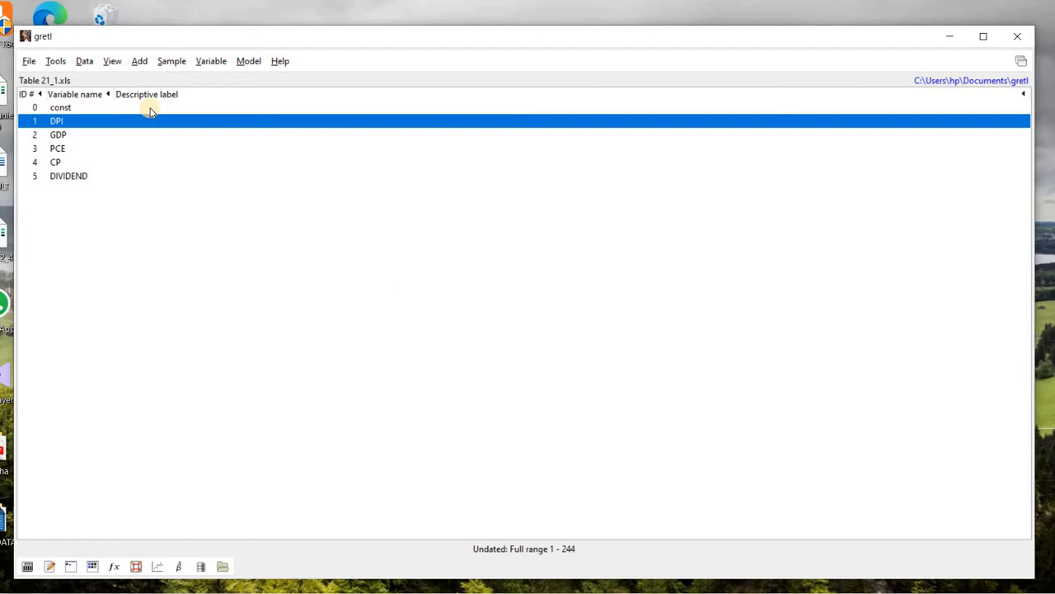
- Look at the formula and x range settings for plotting a curve, and dismiss them without plotting
left_click(58, 61)
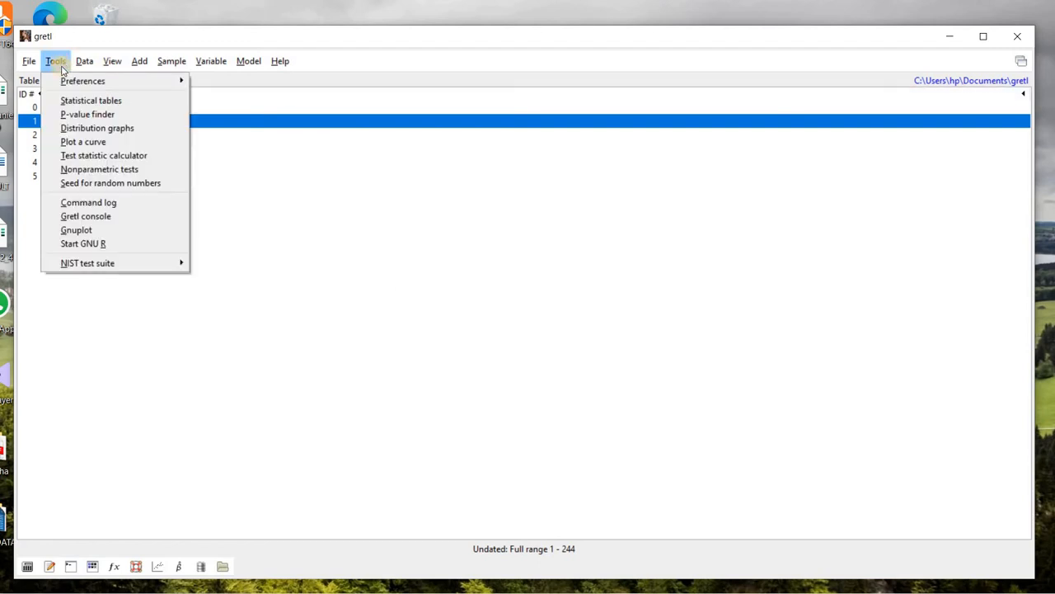
left_click(85, 144)
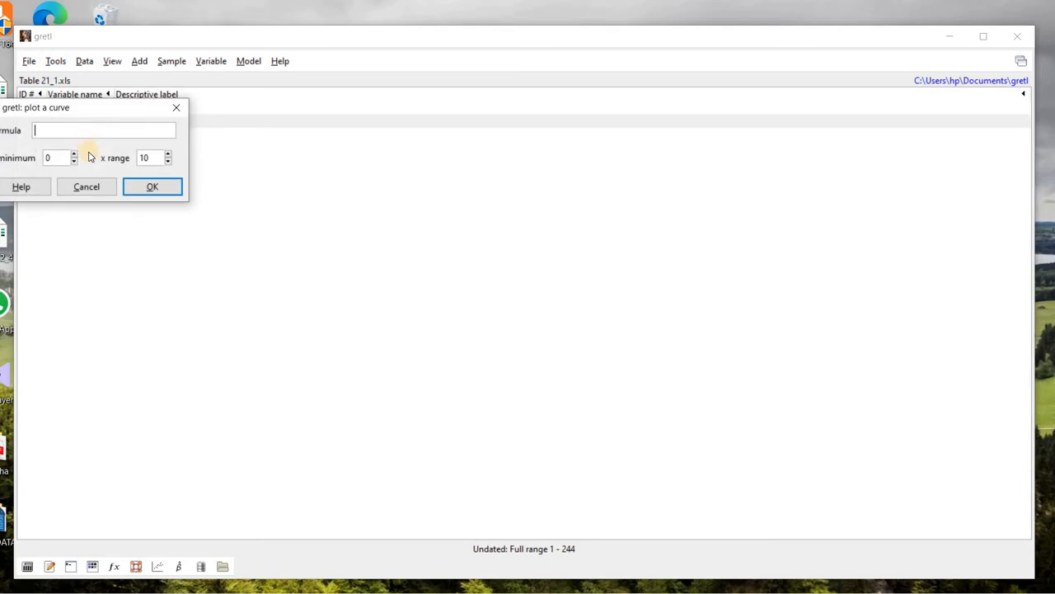
left_click(176, 107)
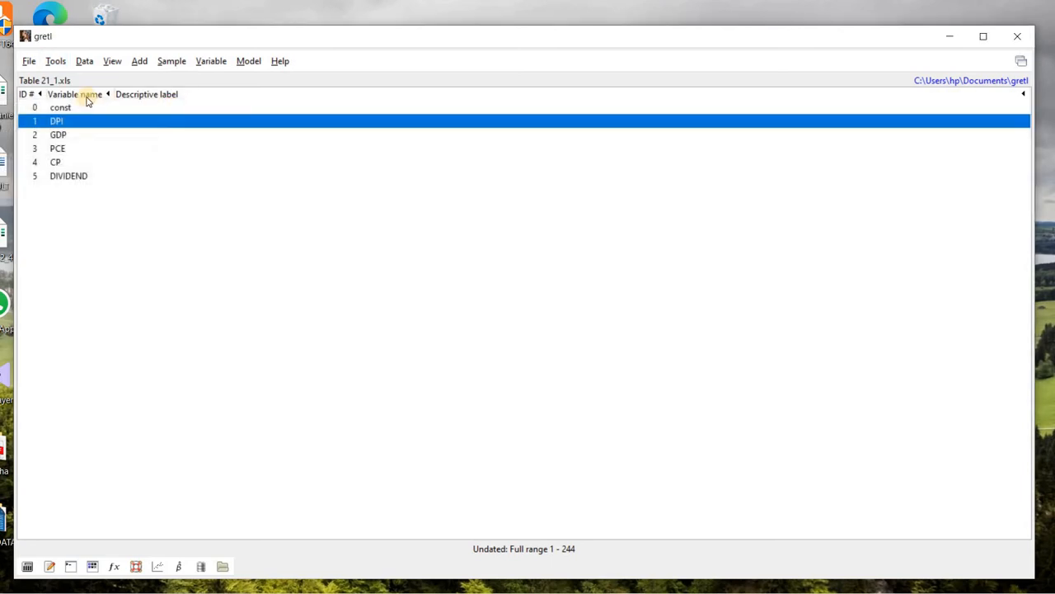
- Open the test statistic calculator for a single mean and fill the sample statistics from the dataset variable DPI
left_click(55, 63)
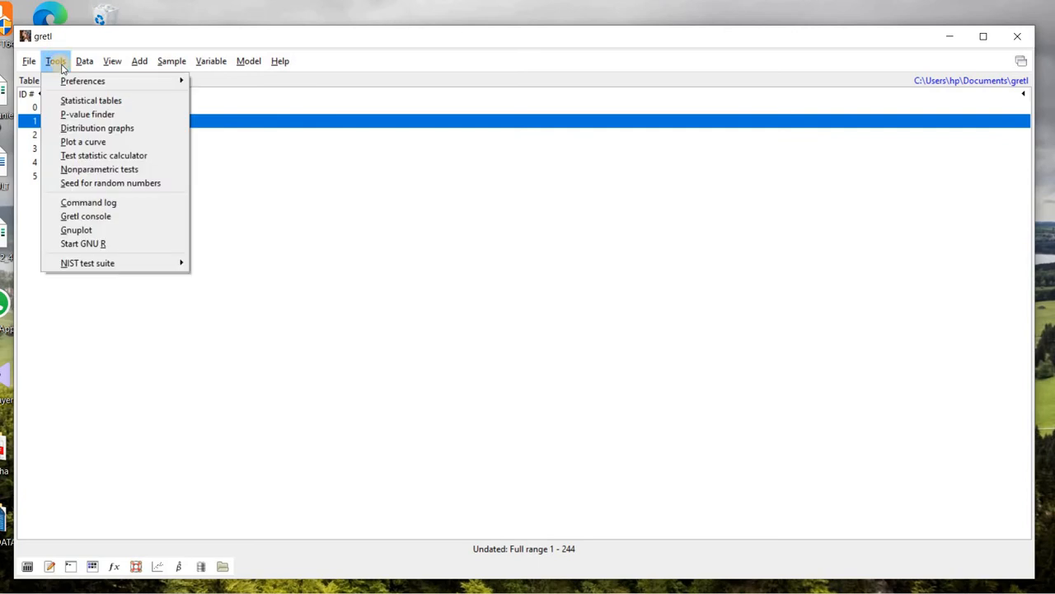
left_click(98, 156)
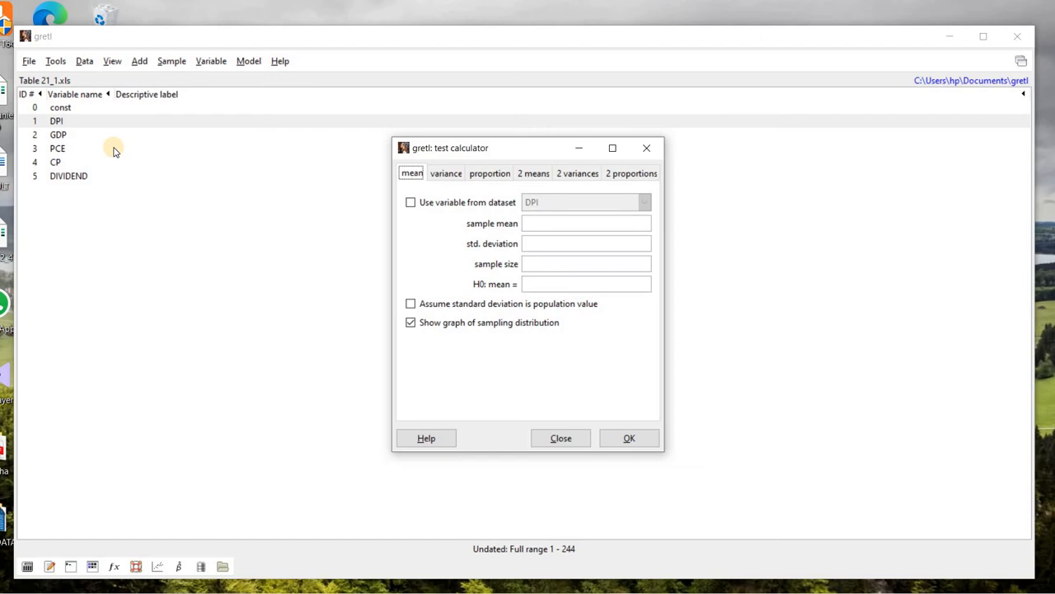
left_click(410, 175)
left_click(411, 202)
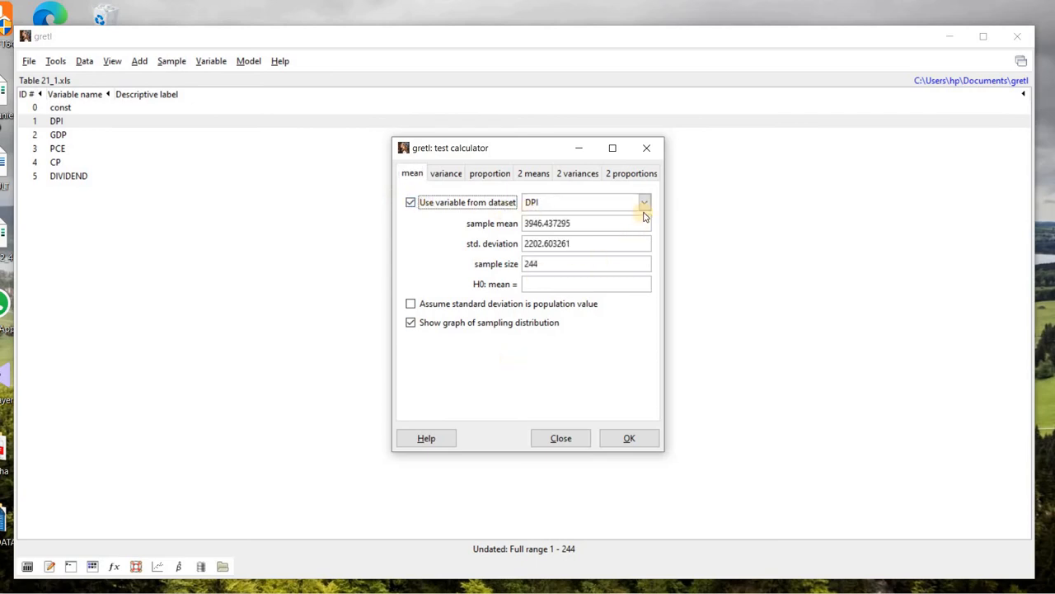
left_click(644, 203)
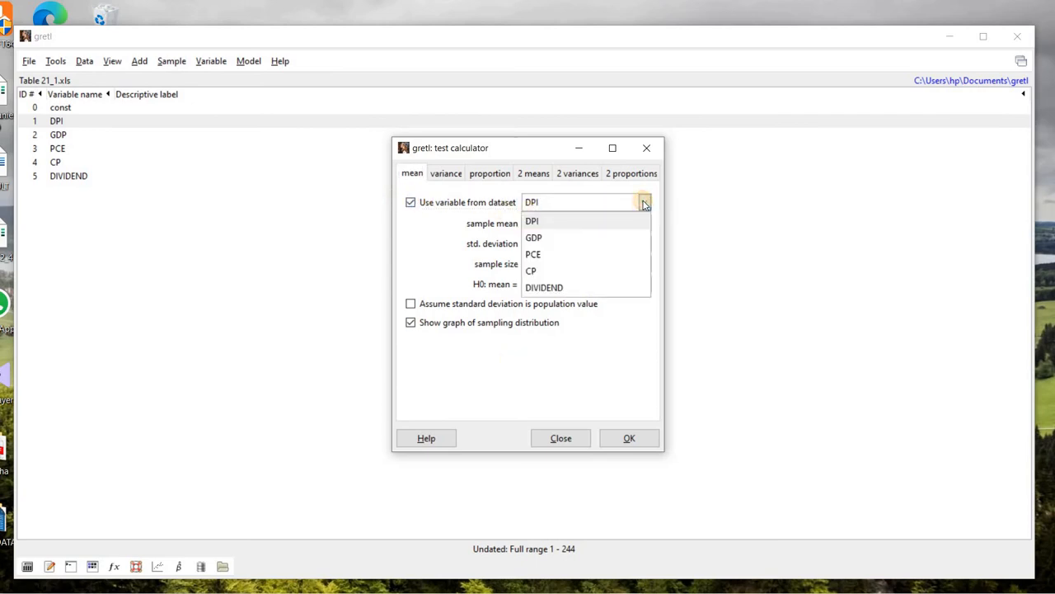
left_click(532, 220)
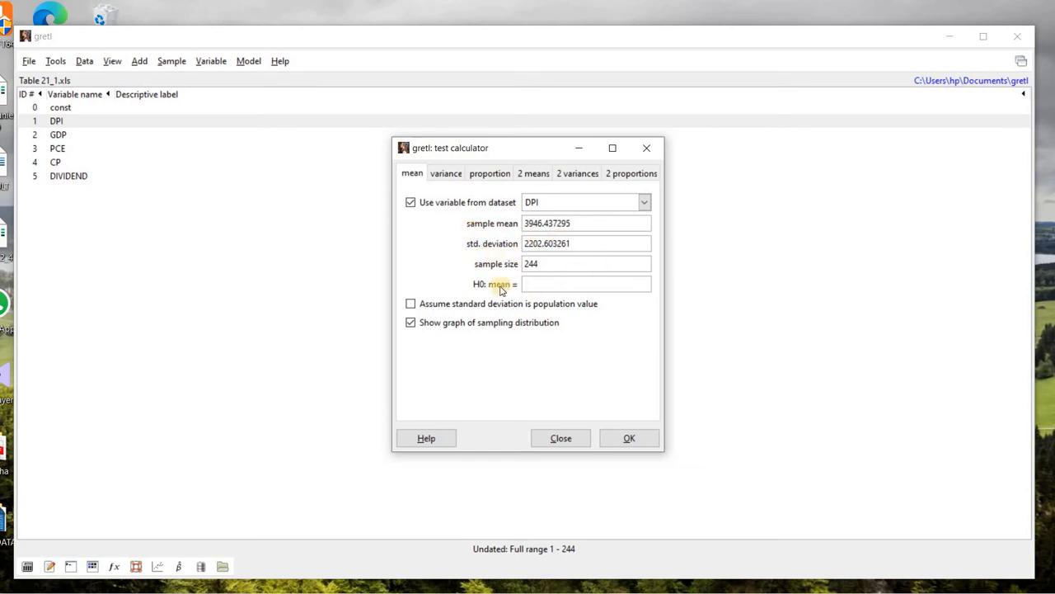
- Test the null hypothesis that the DPI mean equals 3000, review the results and sampling distribution graph, and close both
left_click(543, 284)
left_click(626, 439)
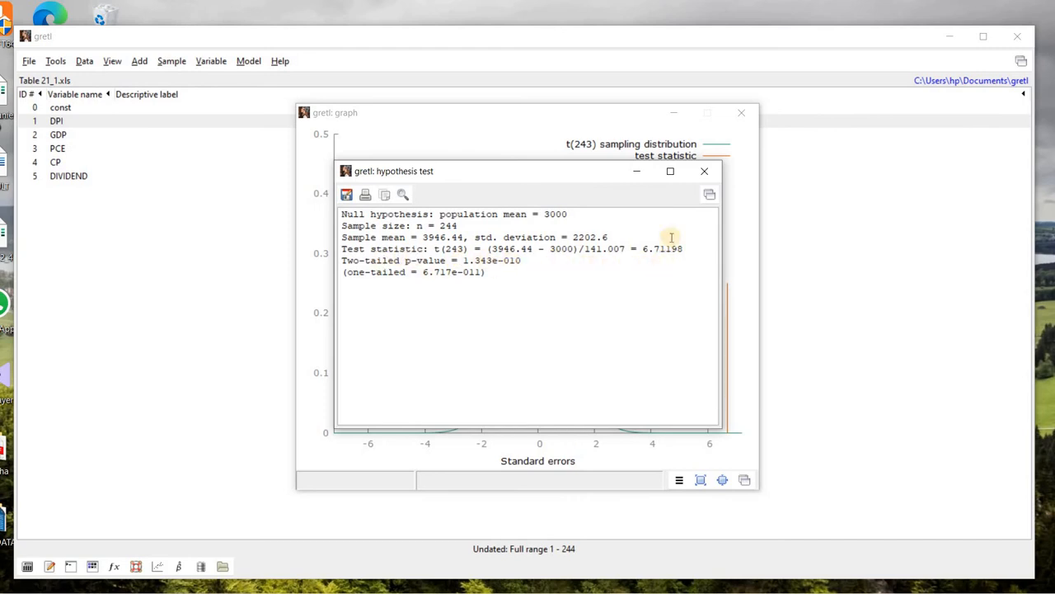
left_click(704, 171)
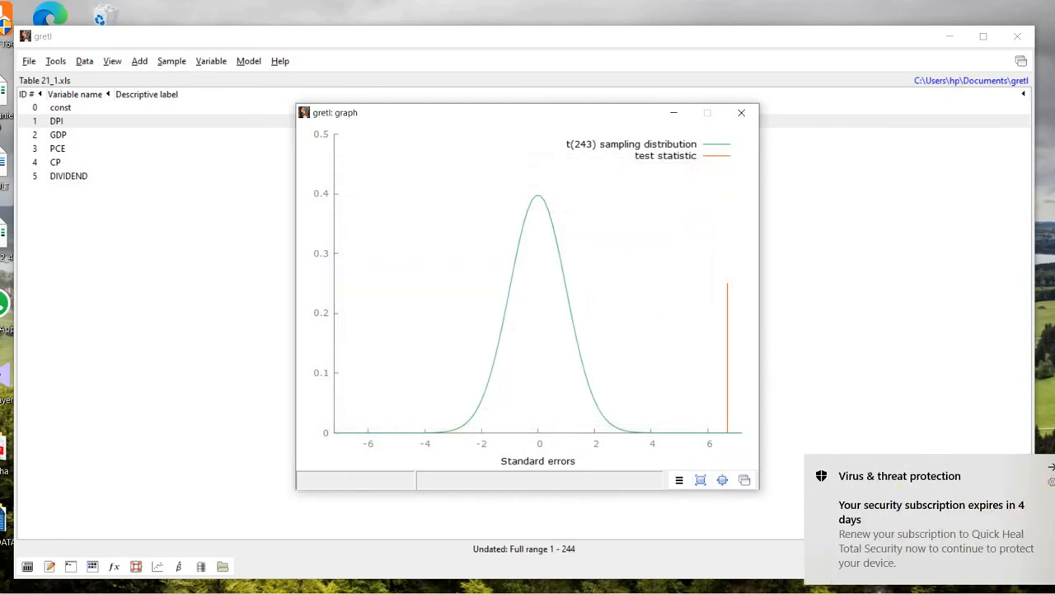
left_click(1051, 467)
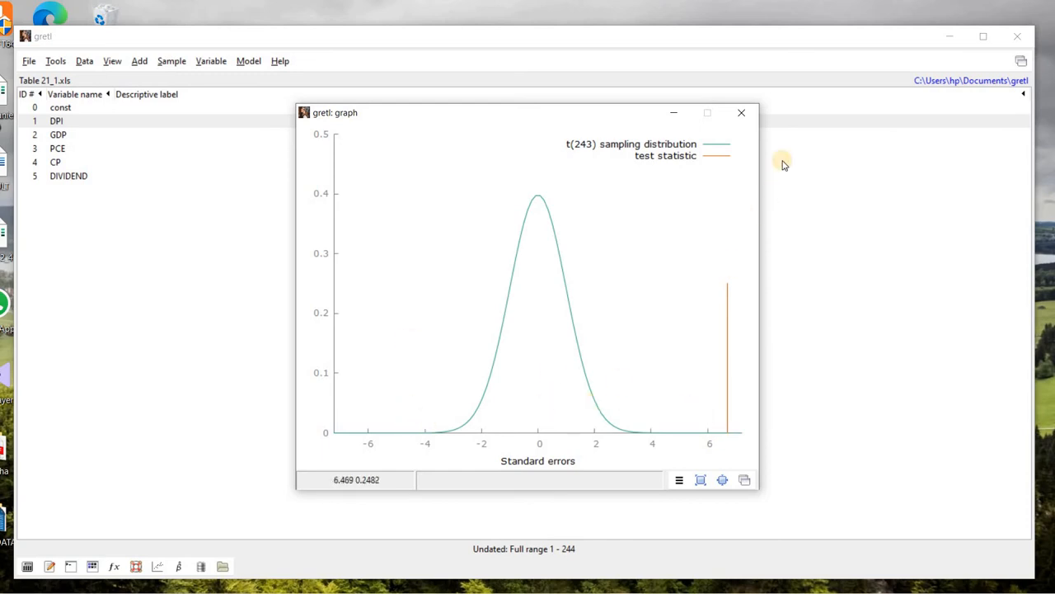
left_click(741, 113)
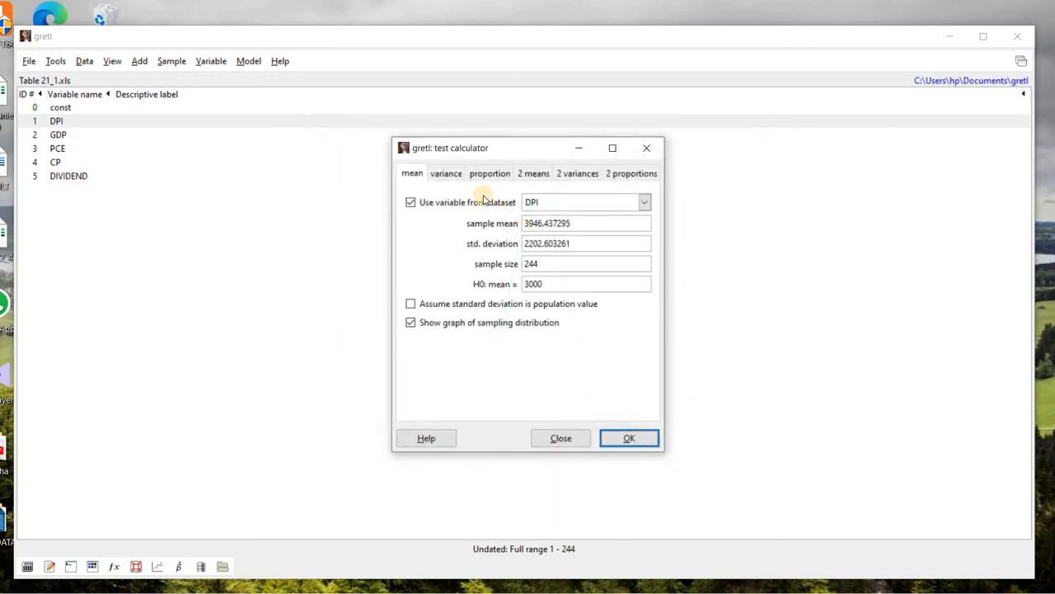
- Fill the two-means test with the dataset variables DPI and GDP, and close the calculator without running the test
left_click(544, 179)
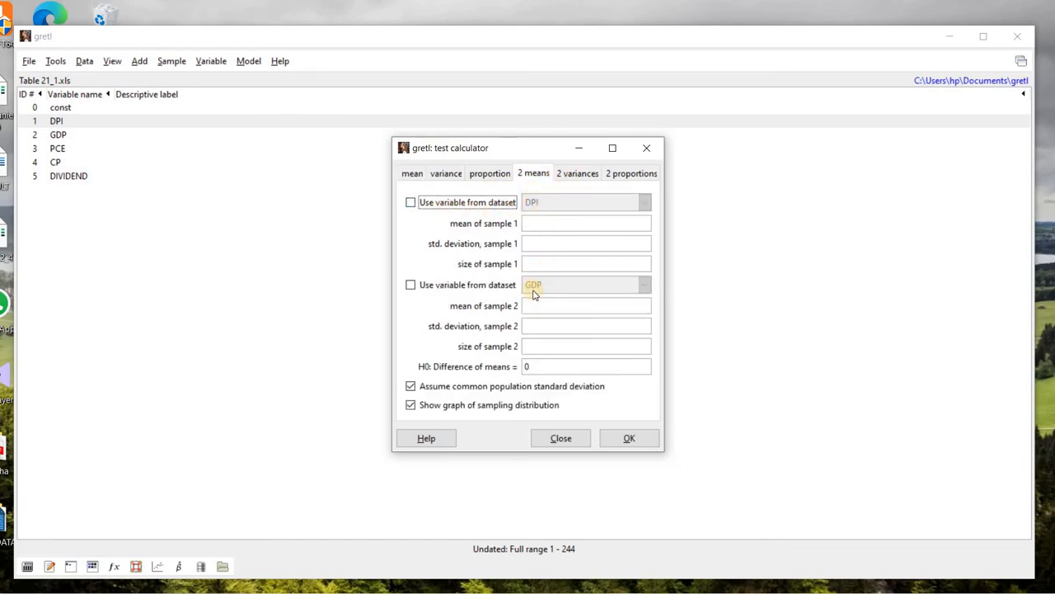
left_click(410, 202)
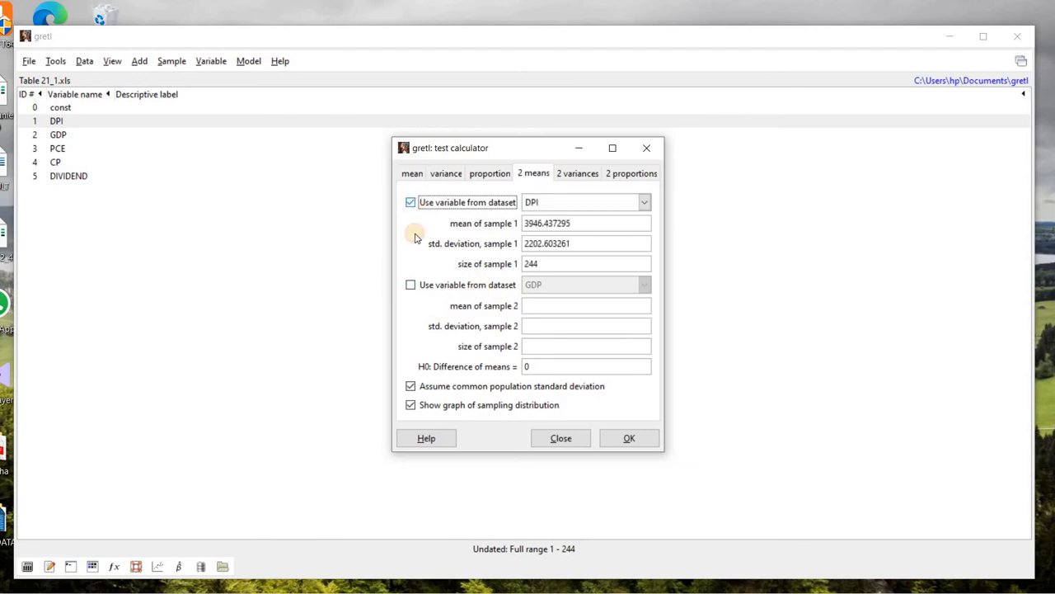
left_click(410, 285)
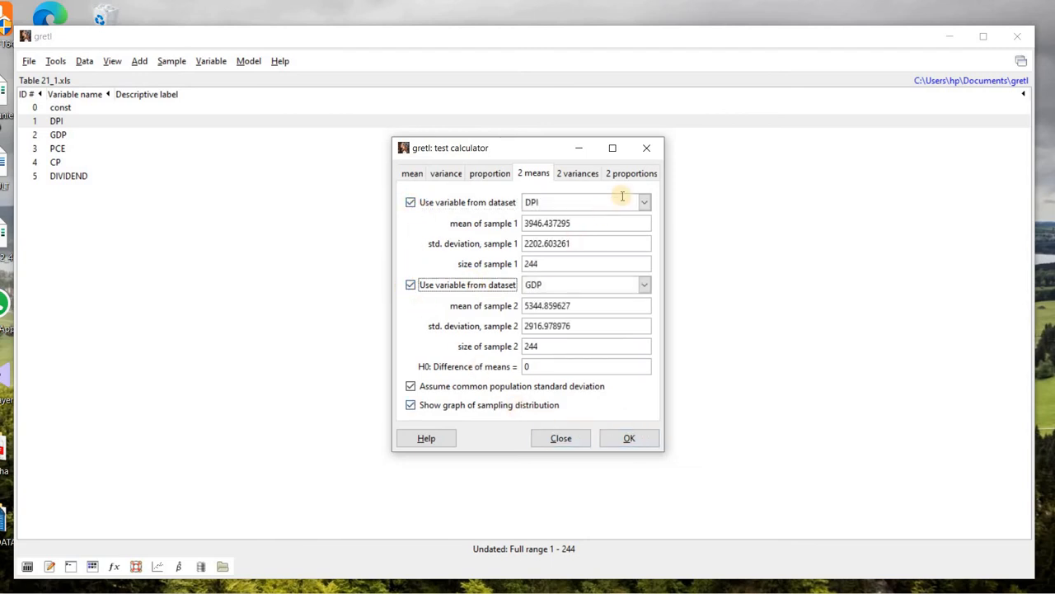
left_click(649, 149)
left_click(58, 63)
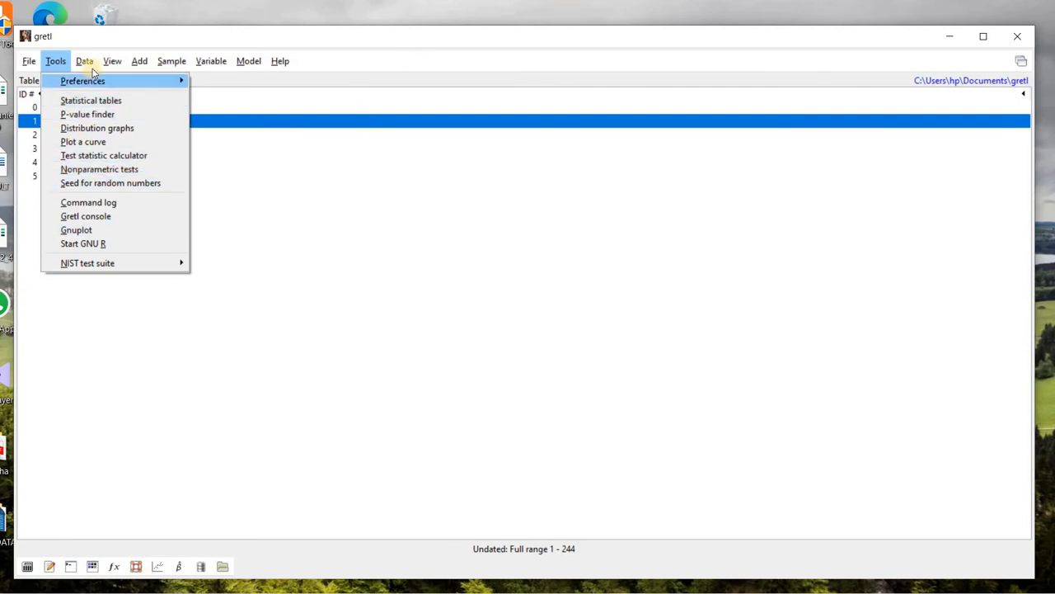
- Set the dataset structure to an annual time series starting in 1960
mouse_move(81, 63)
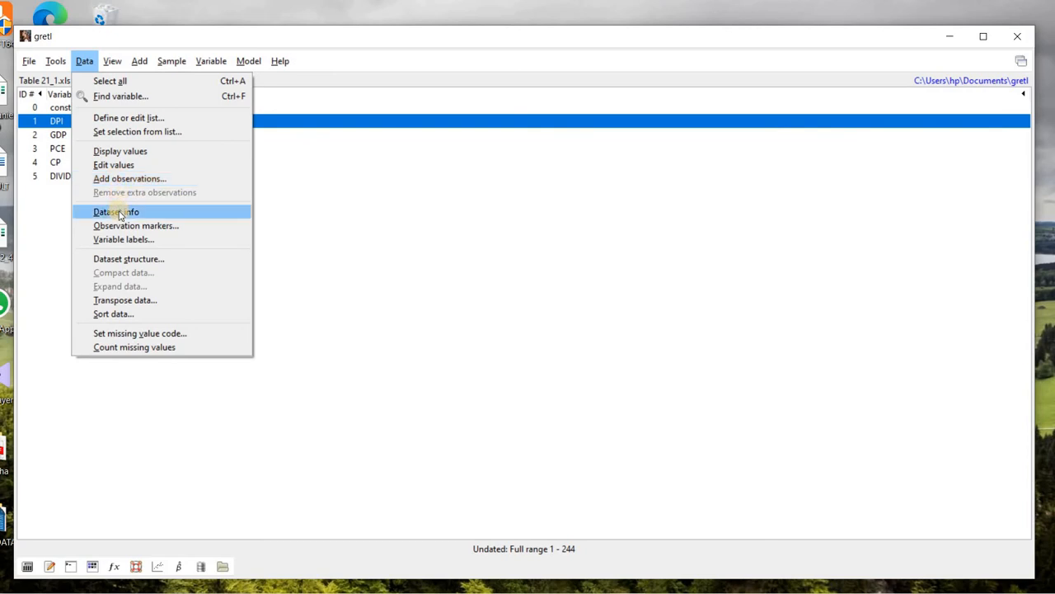
left_click(129, 261)
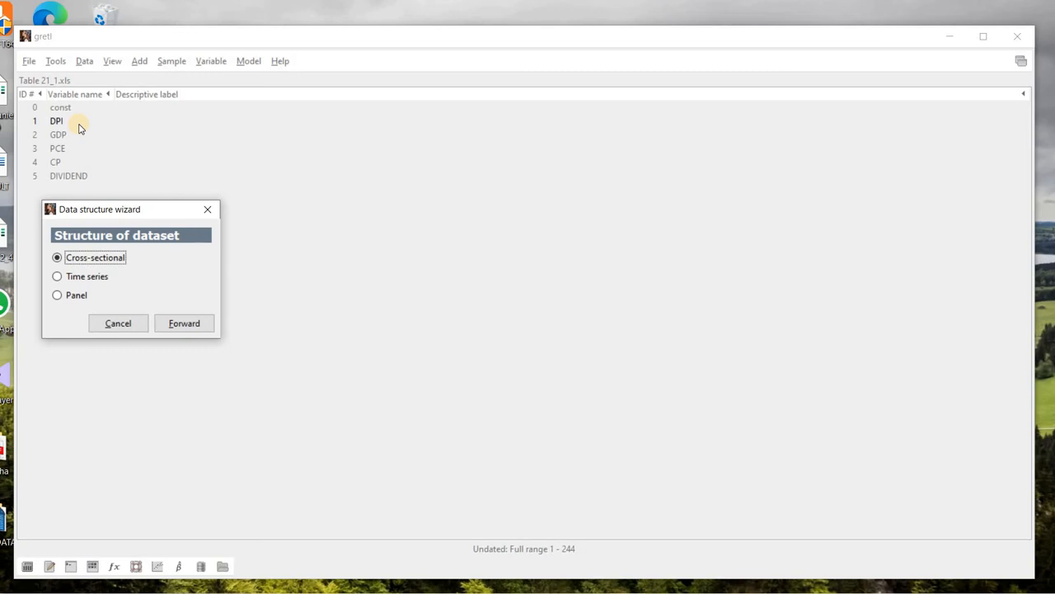
left_click(61, 278)
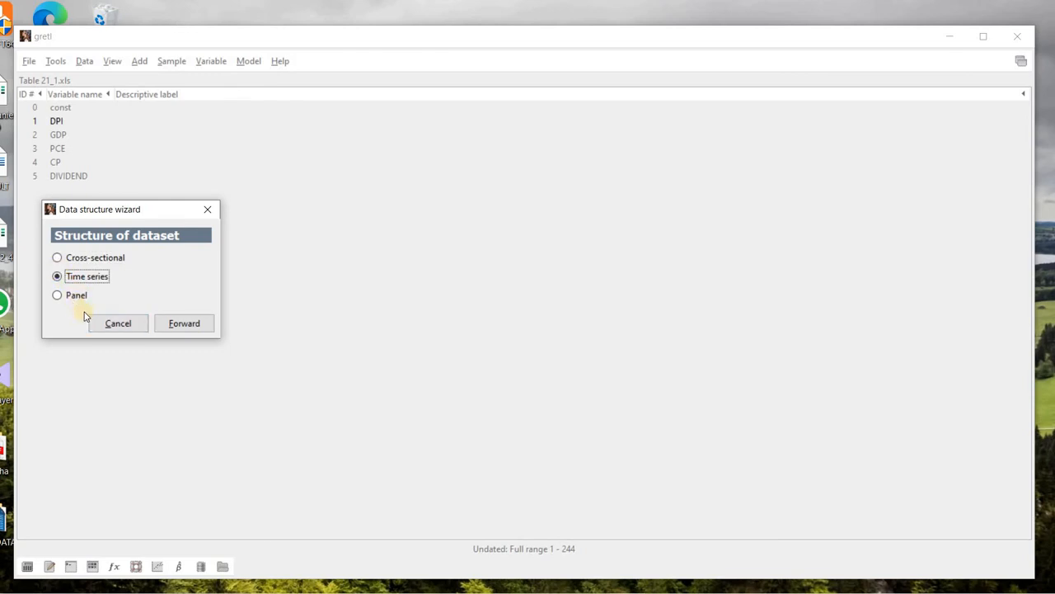
left_click(182, 326)
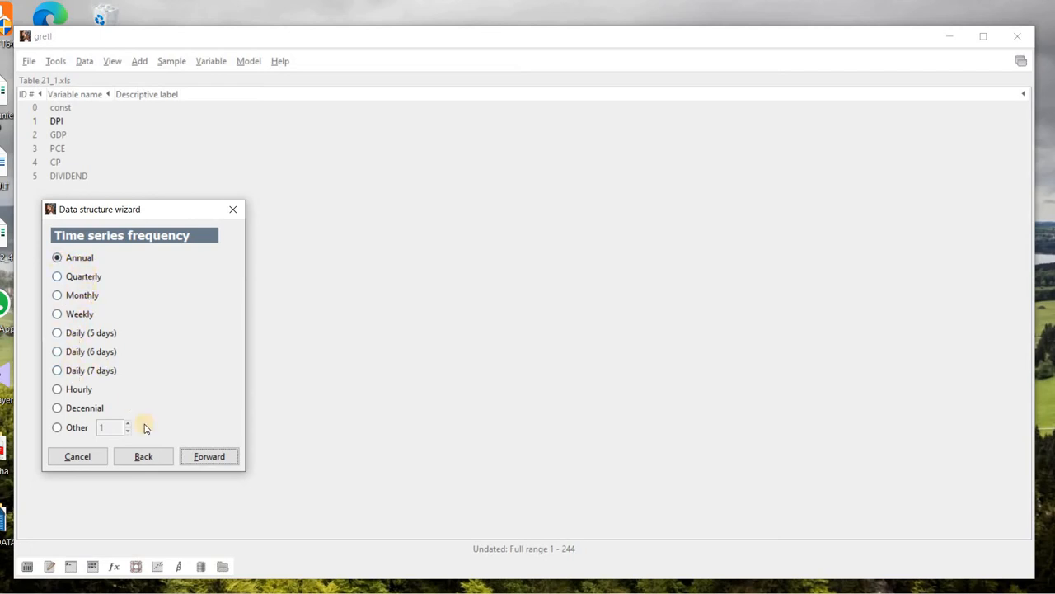
left_click(205, 458)
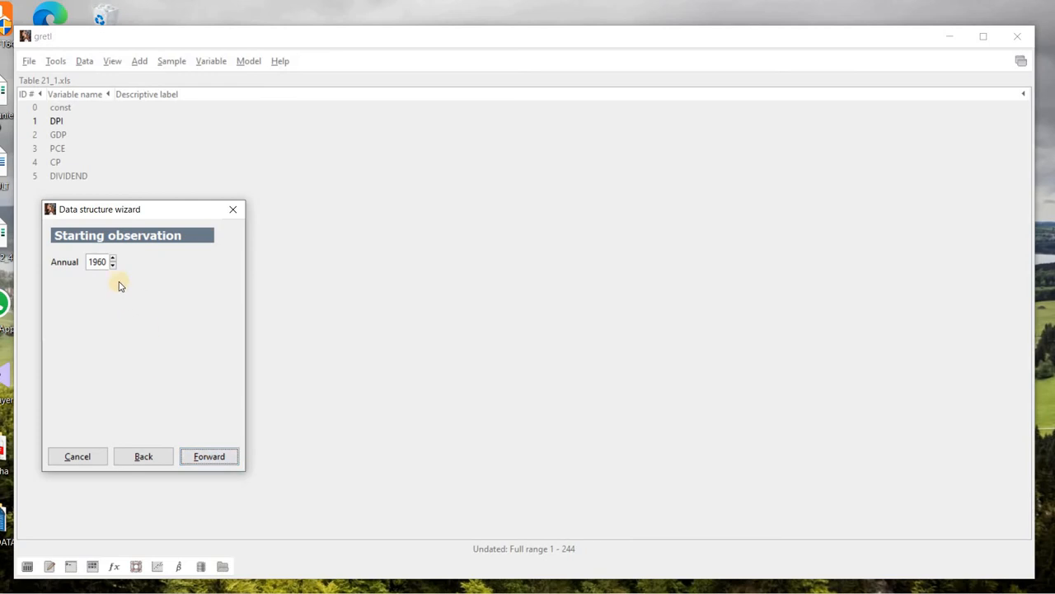
left_click(207, 454)
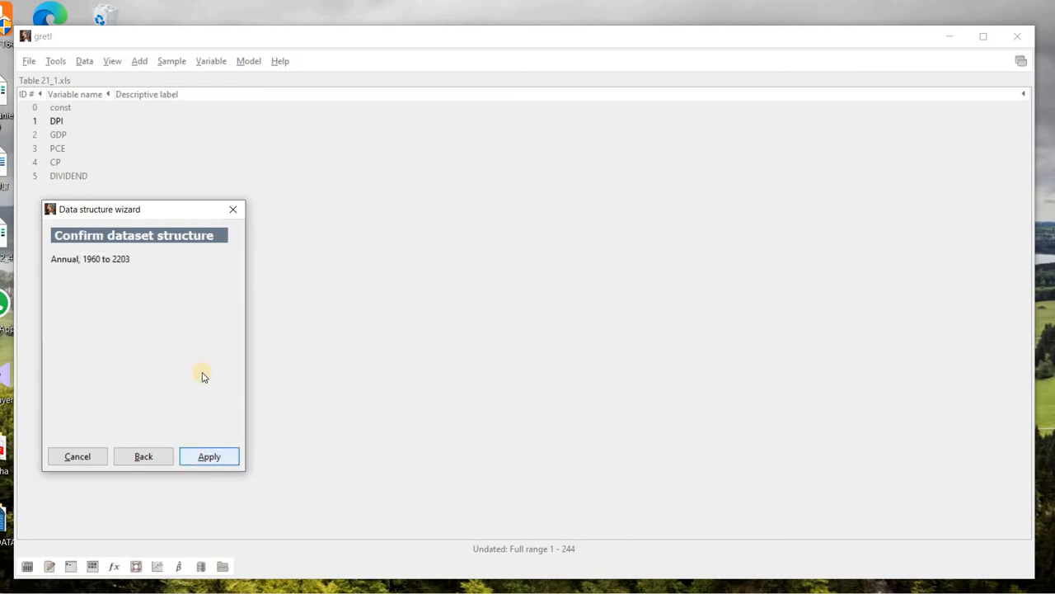
left_click(204, 459)
- Display the values of DPI, GDP, PCE, CP and DIVIDEND together, read through the dated observations, and close the listing
left_click_drag(97, 124, 104, 182)
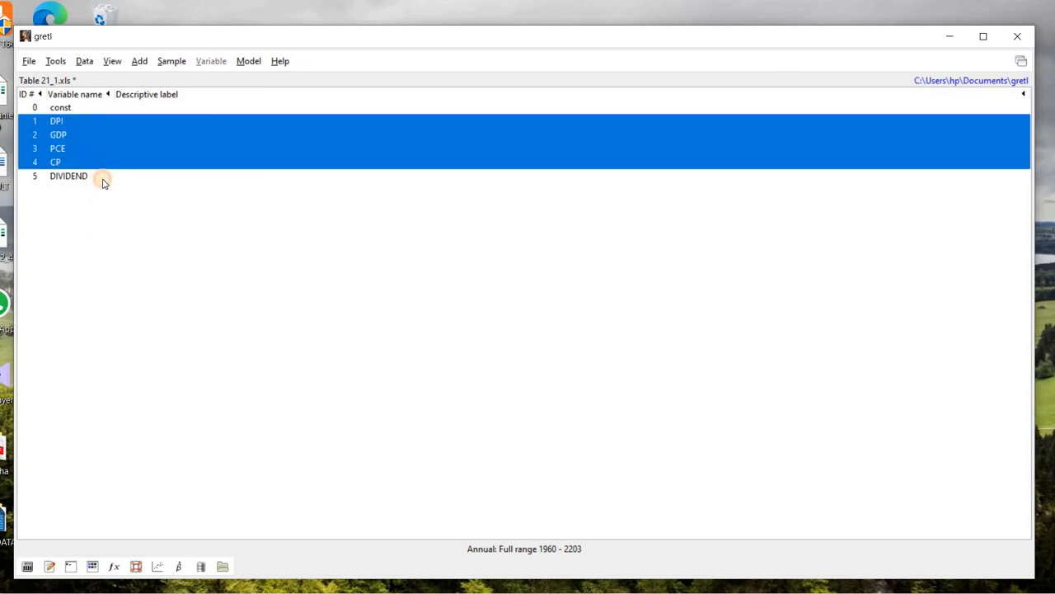
right_click(105, 154)
left_click(128, 160)
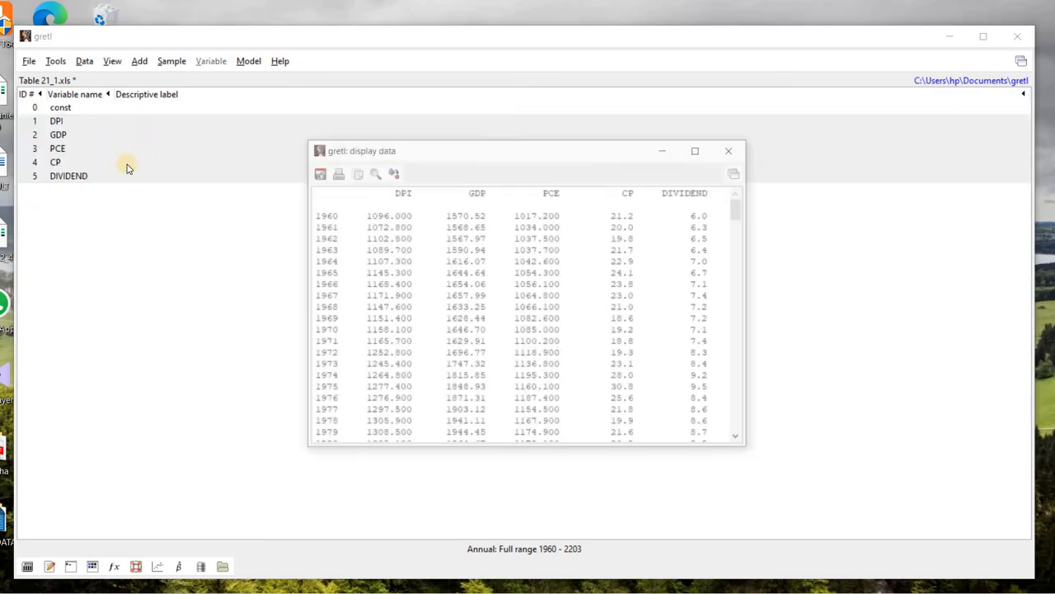
scroll(343, 258, "down", 3)
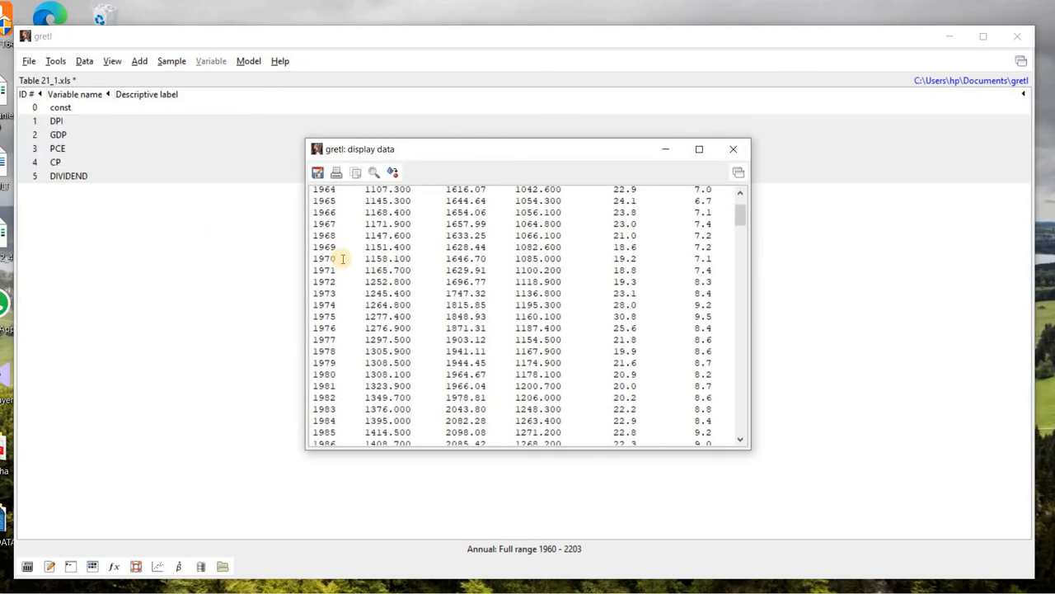
scroll(343, 258, "down", 20)
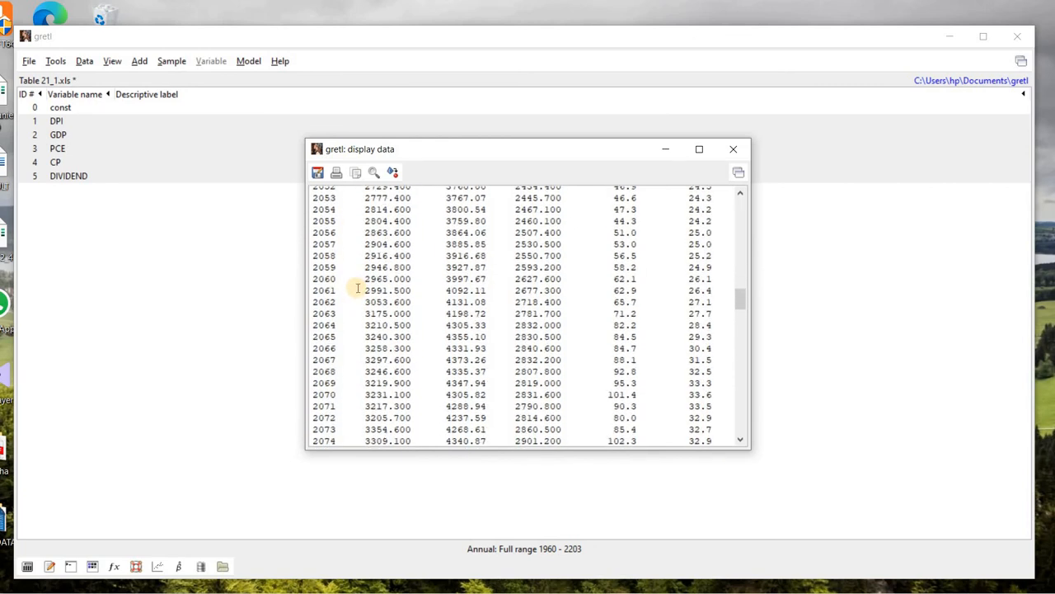
scroll(359, 287, "down", 20)
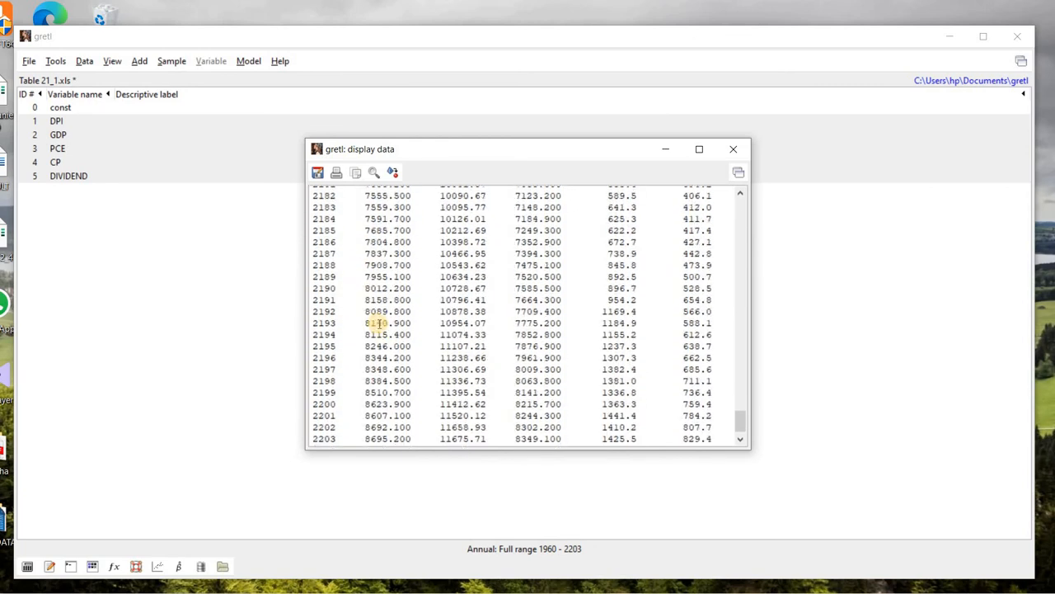
scroll(373, 319, "up", 20)
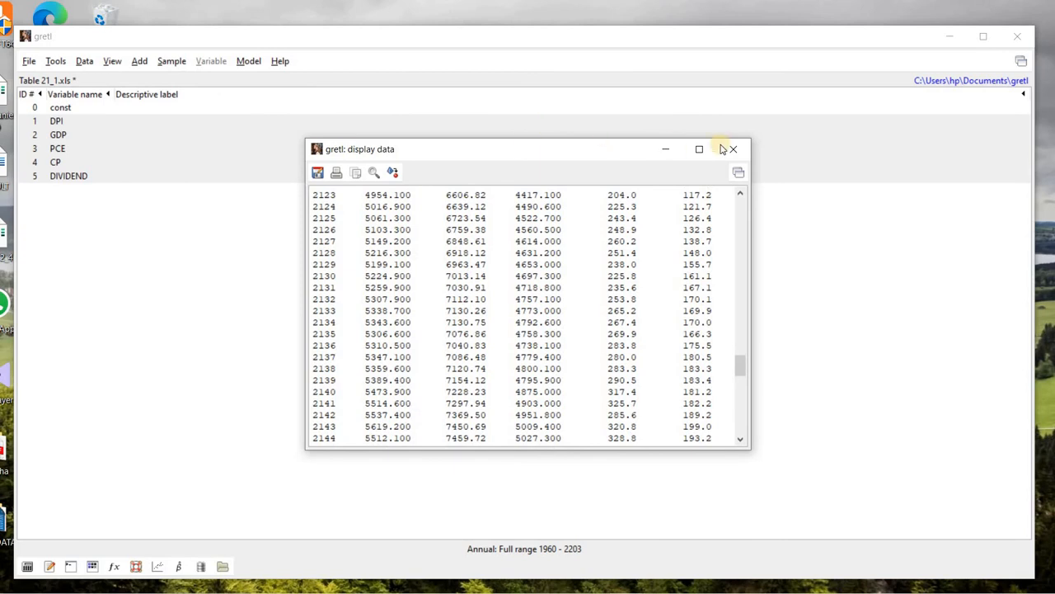
left_click(733, 149)
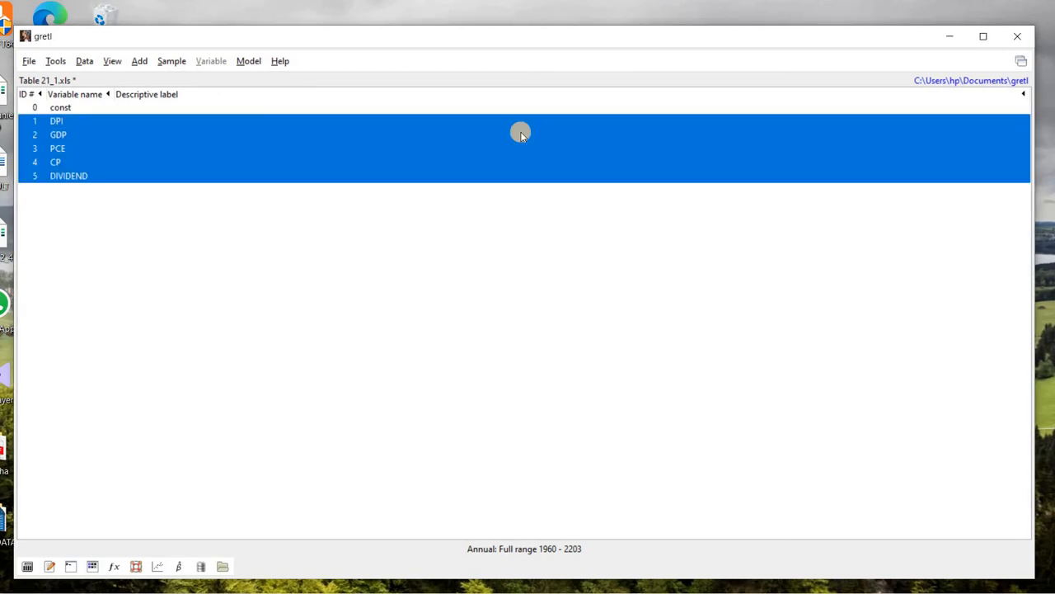
- Create a time series plot of the DPI variable
left_click(123, 122)
left_click(85, 62)
mouse_move(113, 71)
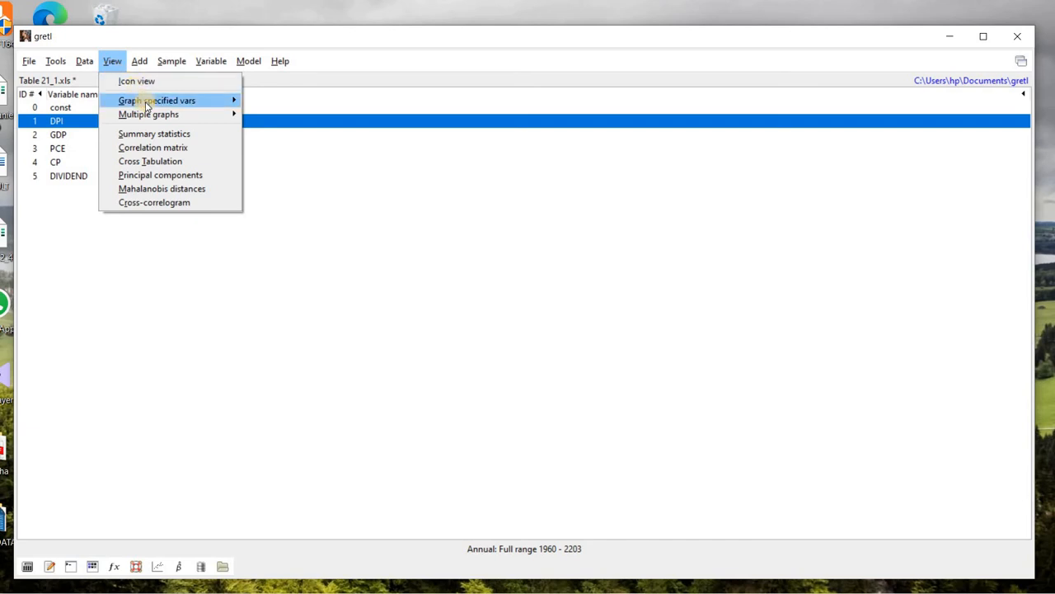
mouse_move(141, 102)
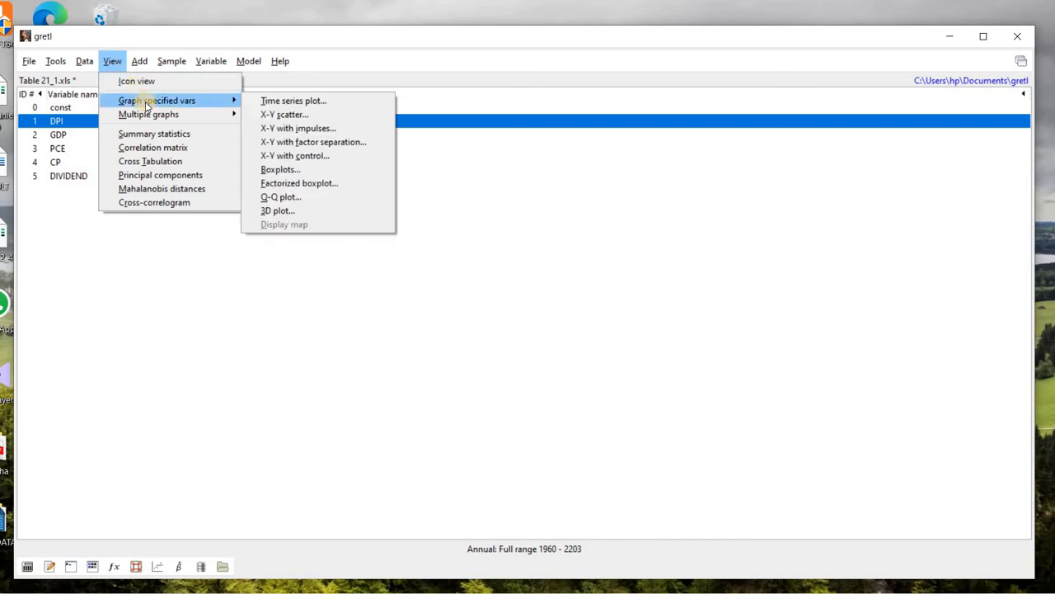
left_click(279, 102)
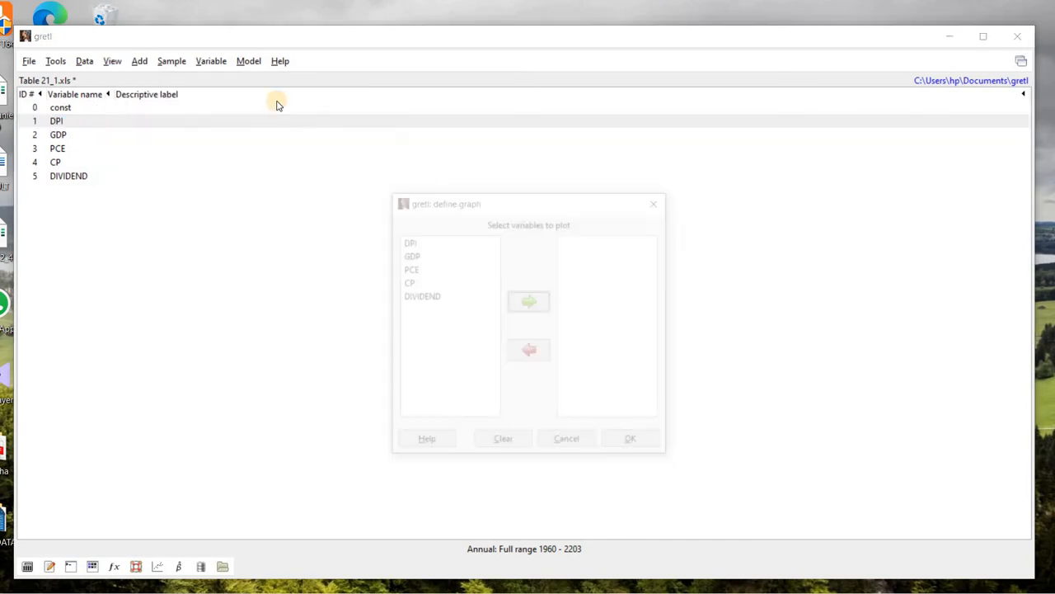
left_click(410, 242)
left_click(529, 301)
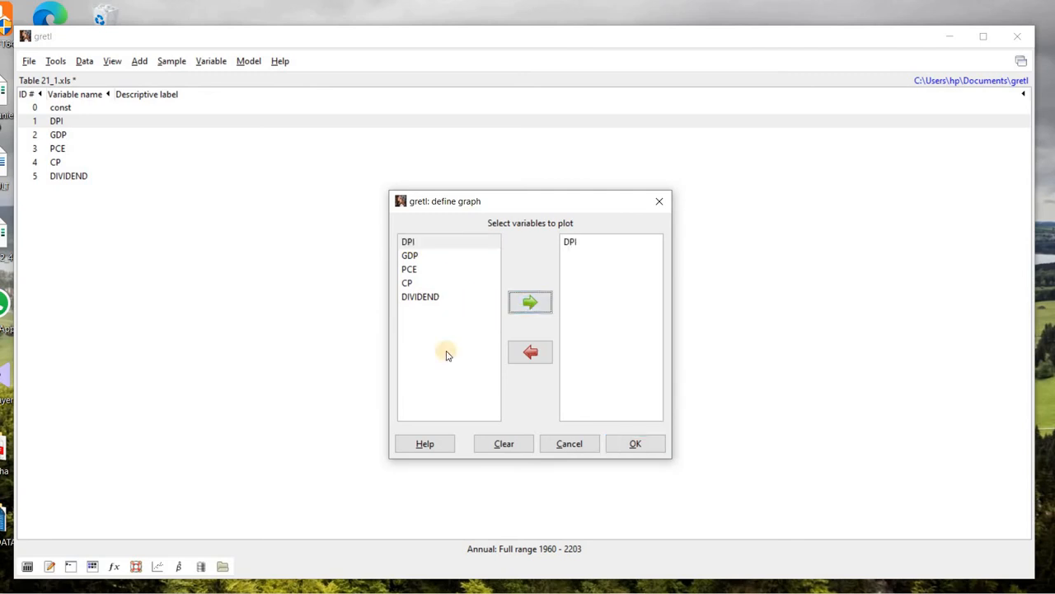
left_click(632, 445)
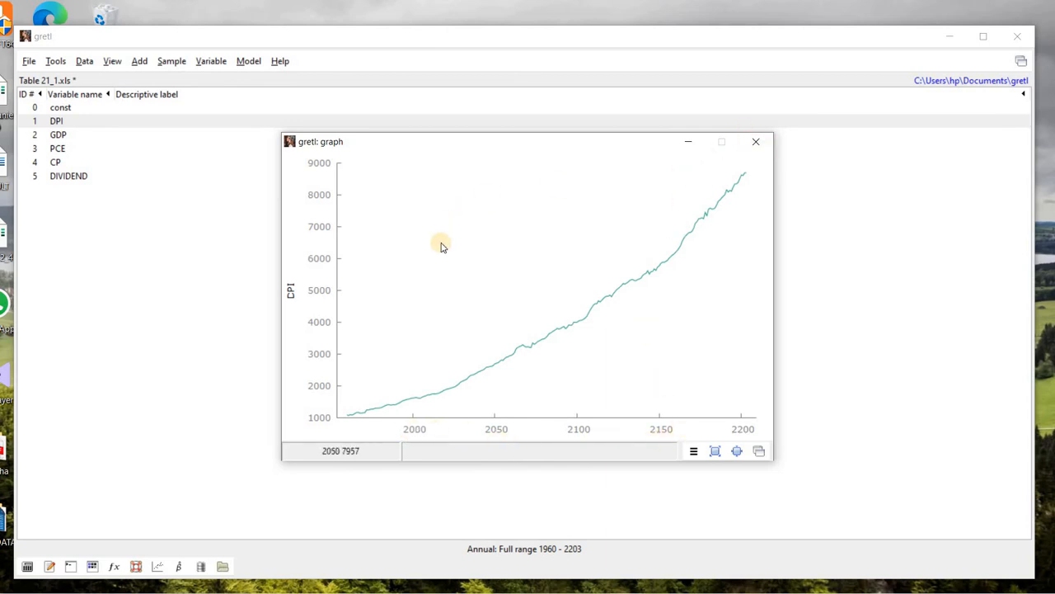
- Look at the save, copy and edit options available for the DPI graph, and close the graph
right_click(466, 261)
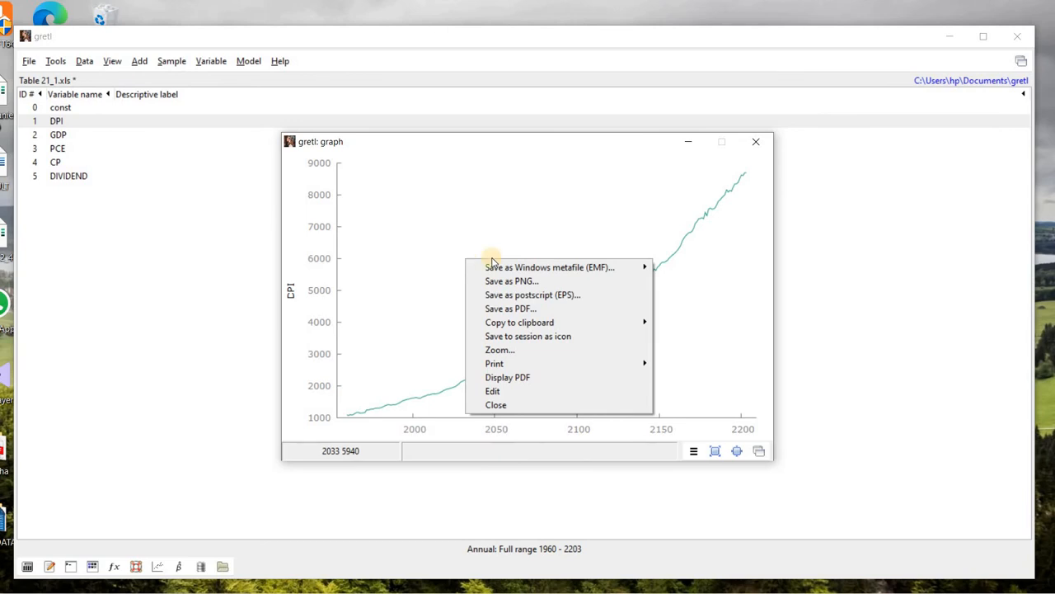
left_click(756, 143)
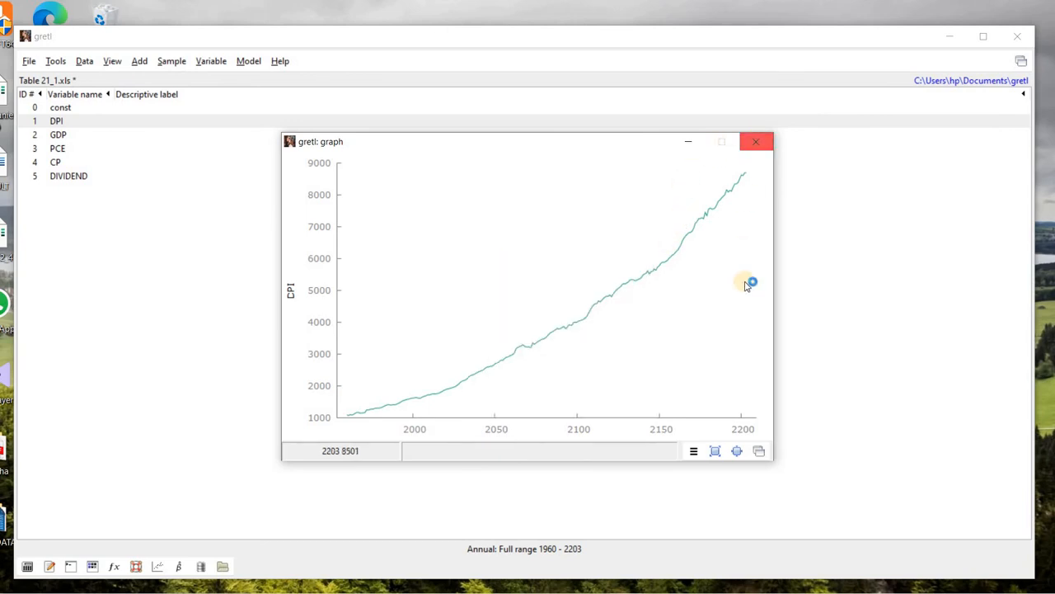
left_click(756, 143)
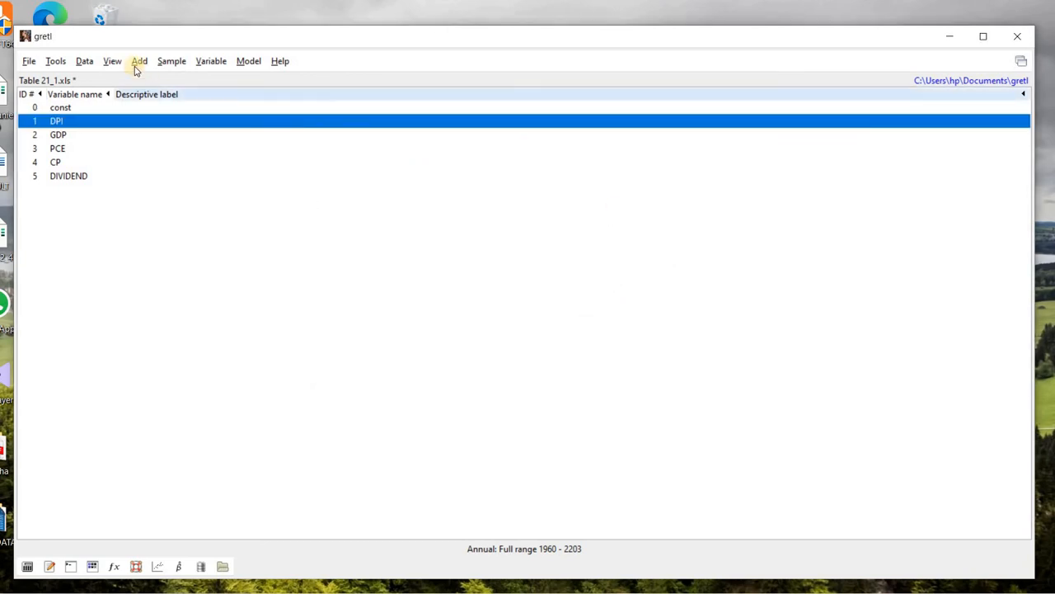
- Add a time trend variable to the dataset
left_click(83, 62)
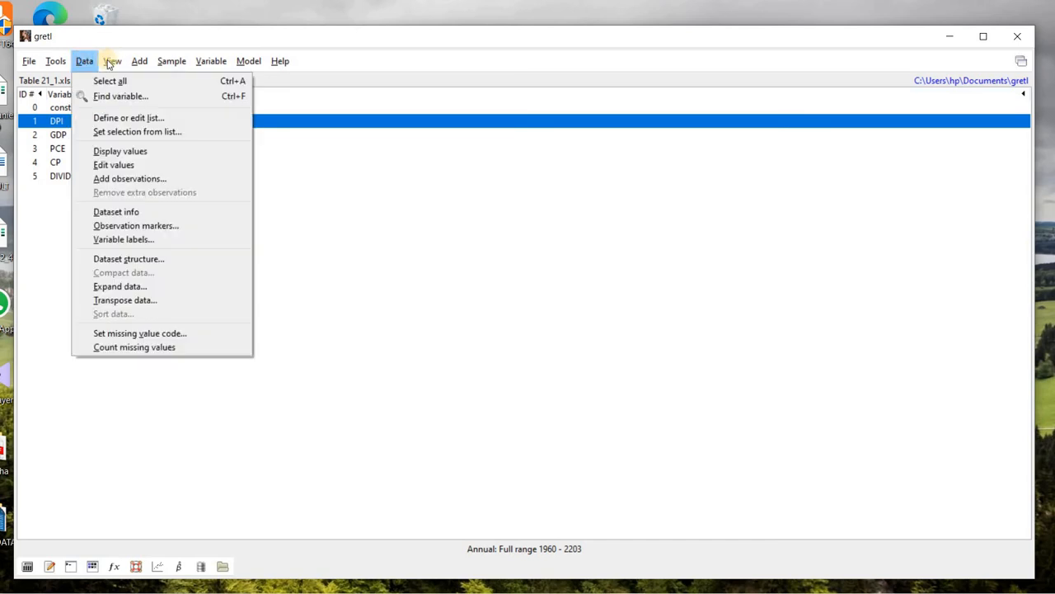
mouse_move(113, 61)
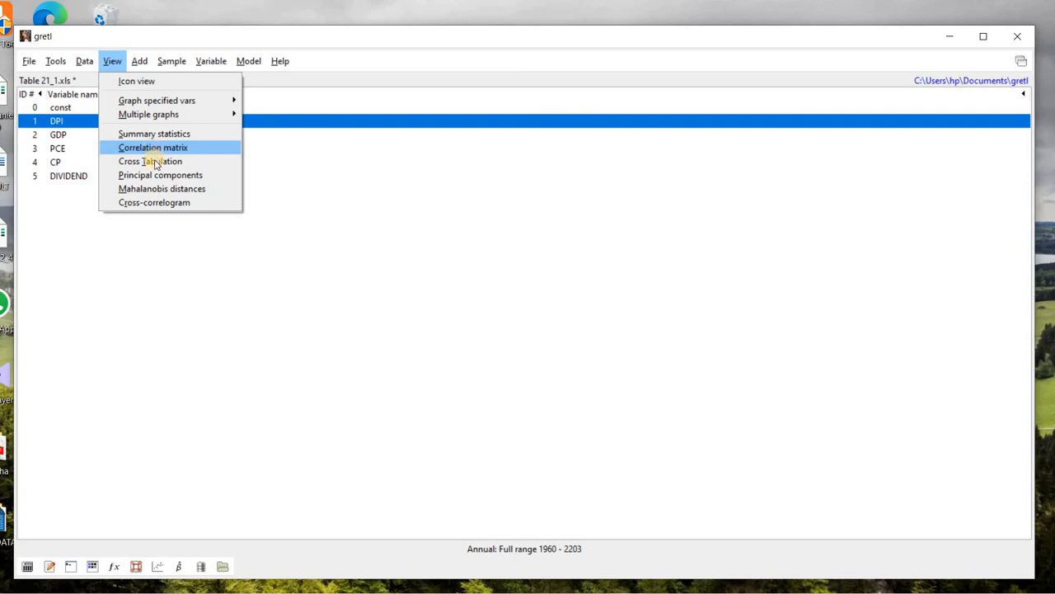
mouse_move(144, 66)
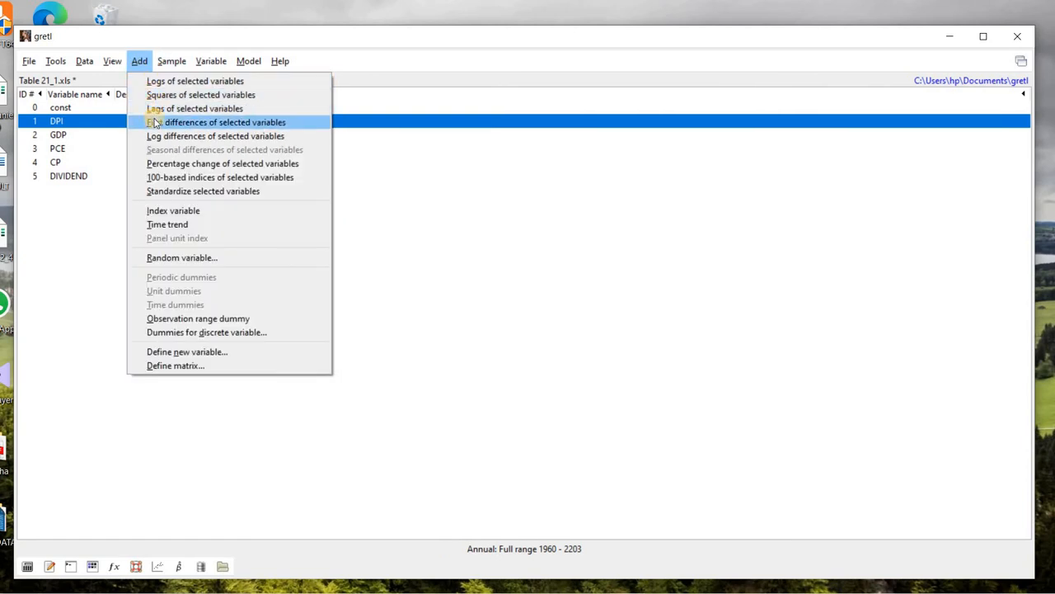
left_click(161, 226)
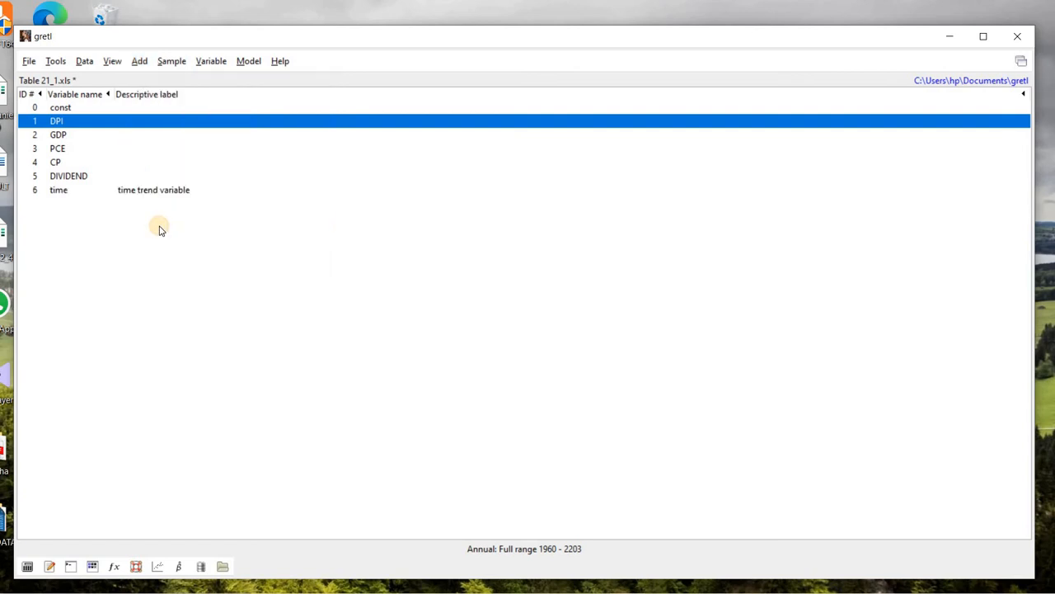
- Display the values of the time trend variable and close the listing
left_click(135, 192)
double_click(136, 193)
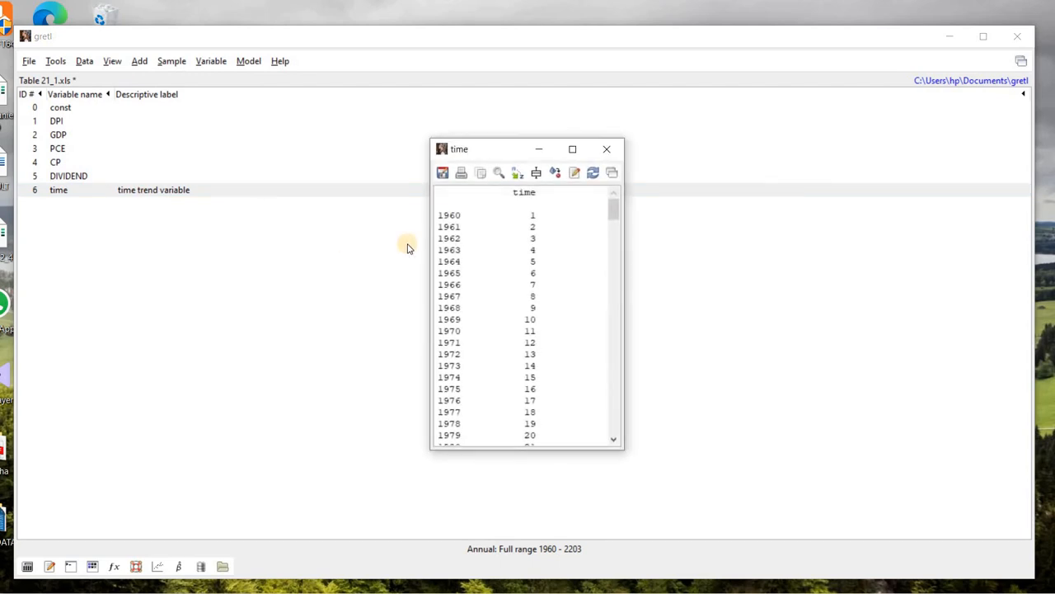
mouse_move(612, 213)
left_mouse_down()
mouse_move(629, 426)
mouse_move(617, 207)
left_mouse_up()
left_click(606, 148)
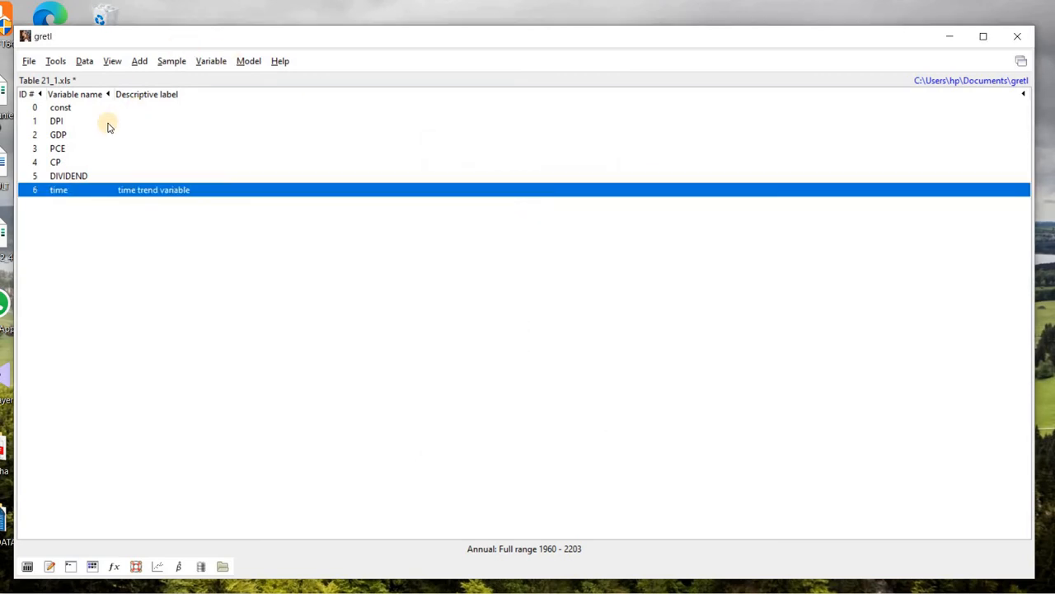
- Add the logarithm of the DPI variable to the dataset
left_click(58, 122)
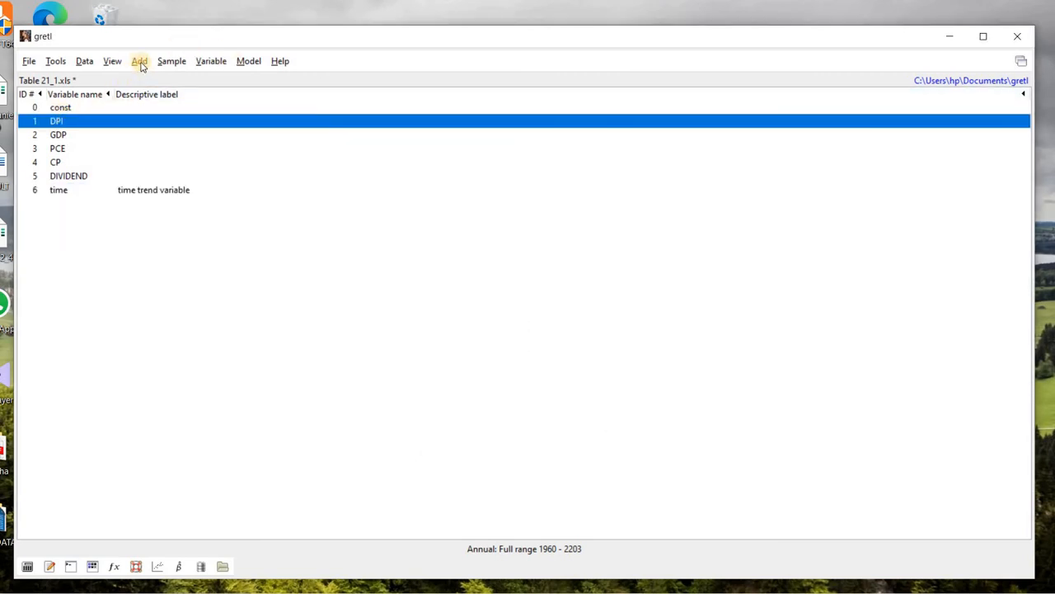
left_click(140, 61)
mouse_move(165, 63)
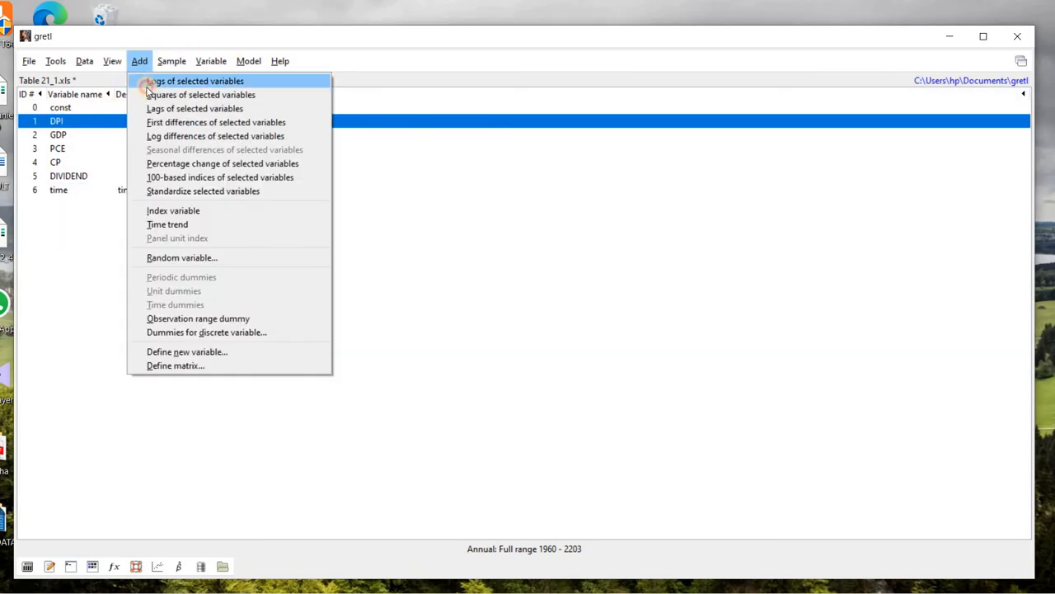
left_click(146, 80)
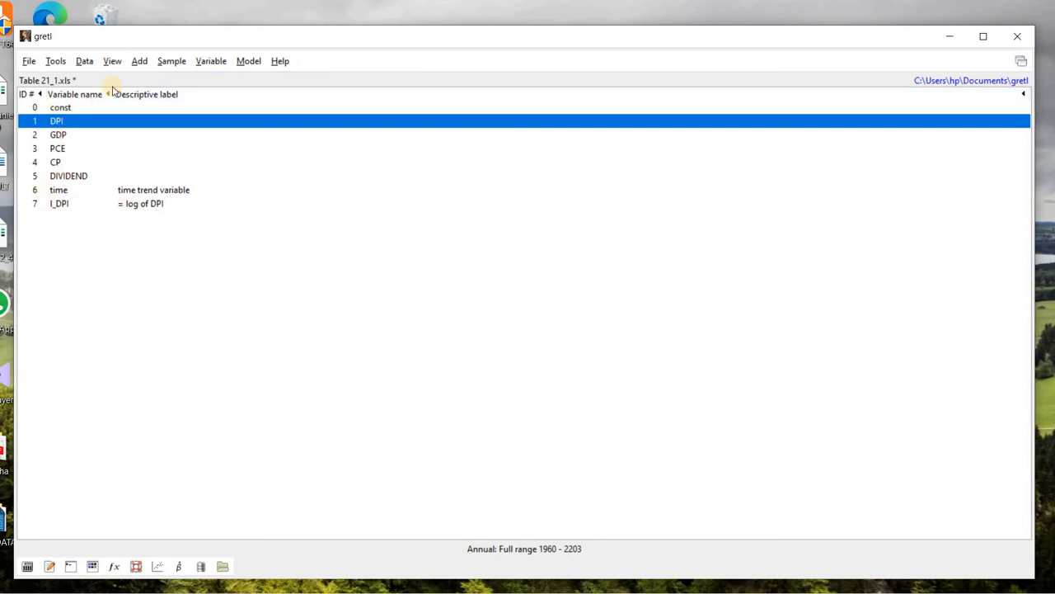
- Define a new variable with the formula fff=DPI^2, display its values and close the listing
left_click(140, 61)
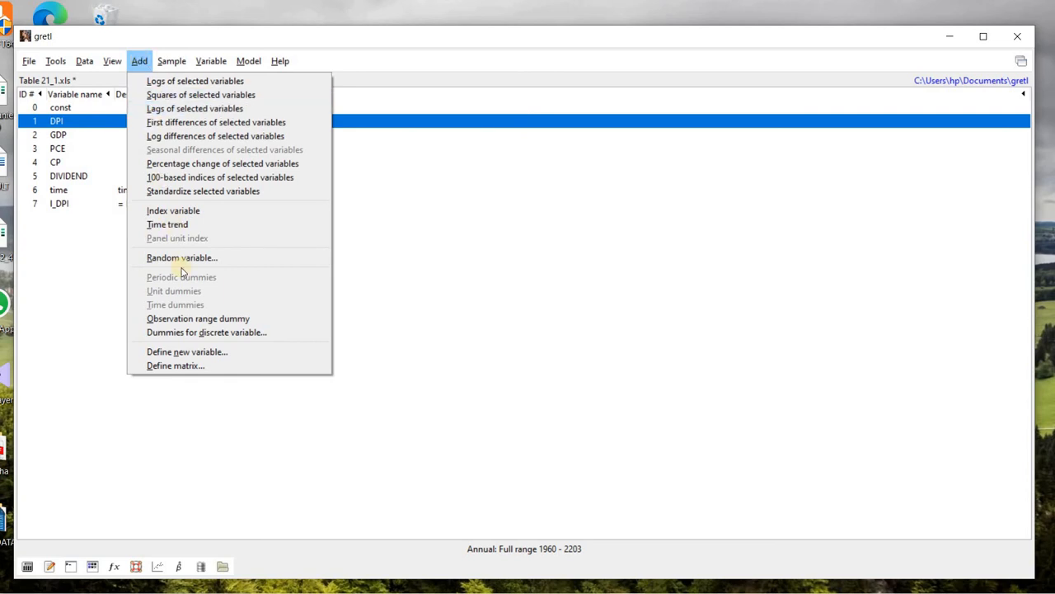
left_click(191, 353)
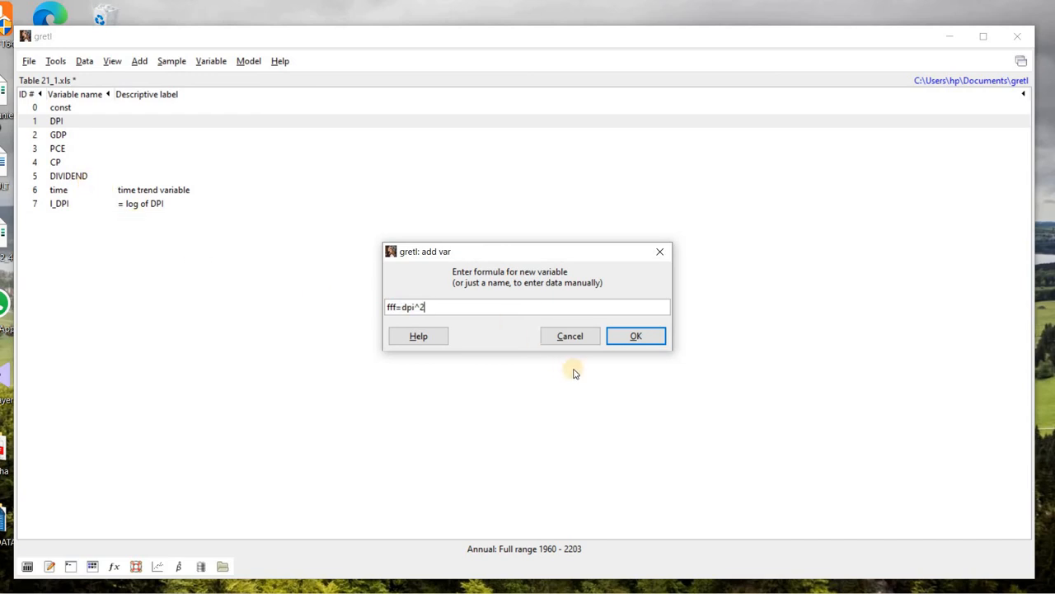
left_click(625, 338)
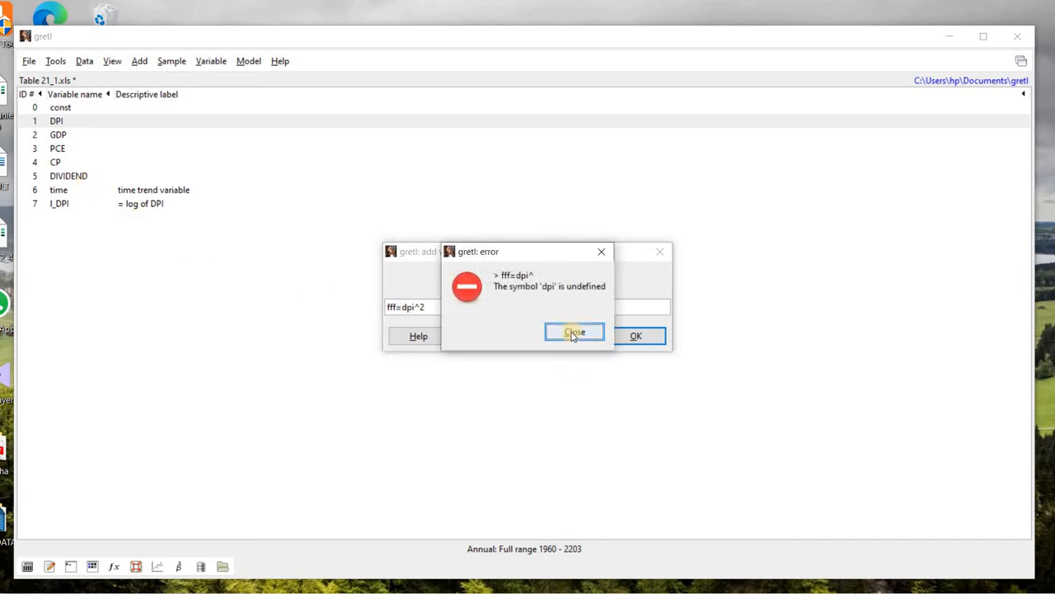
left_click(576, 334)
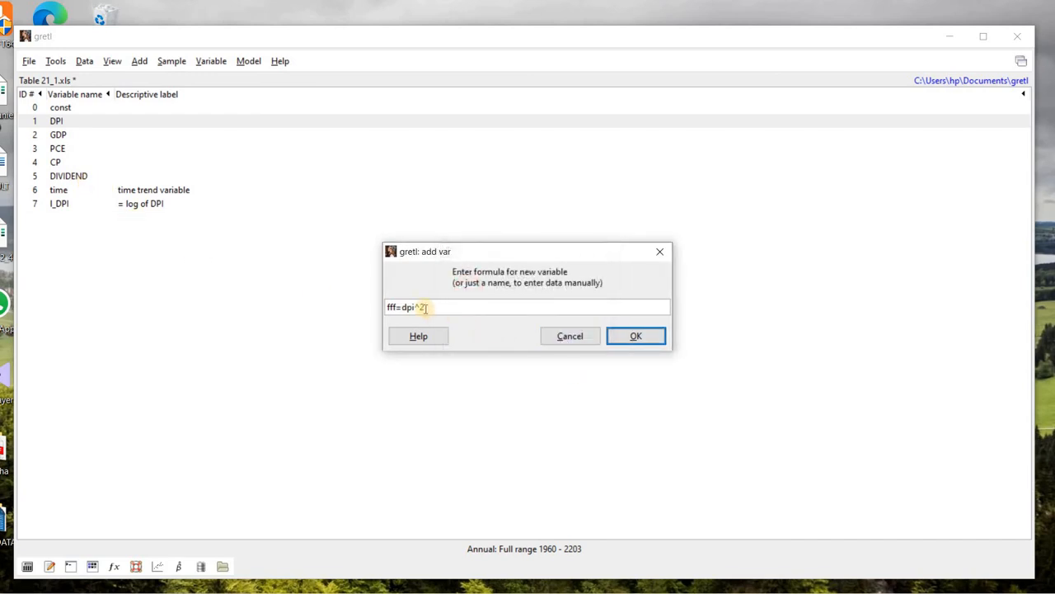
left_click_drag(414, 305, 400, 302)
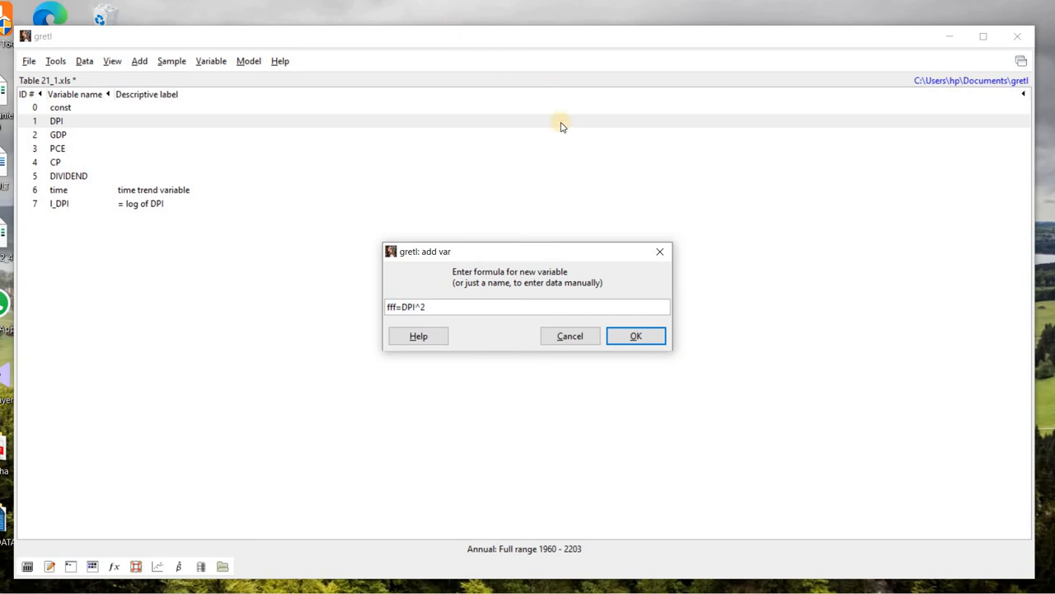
left_click(633, 334)
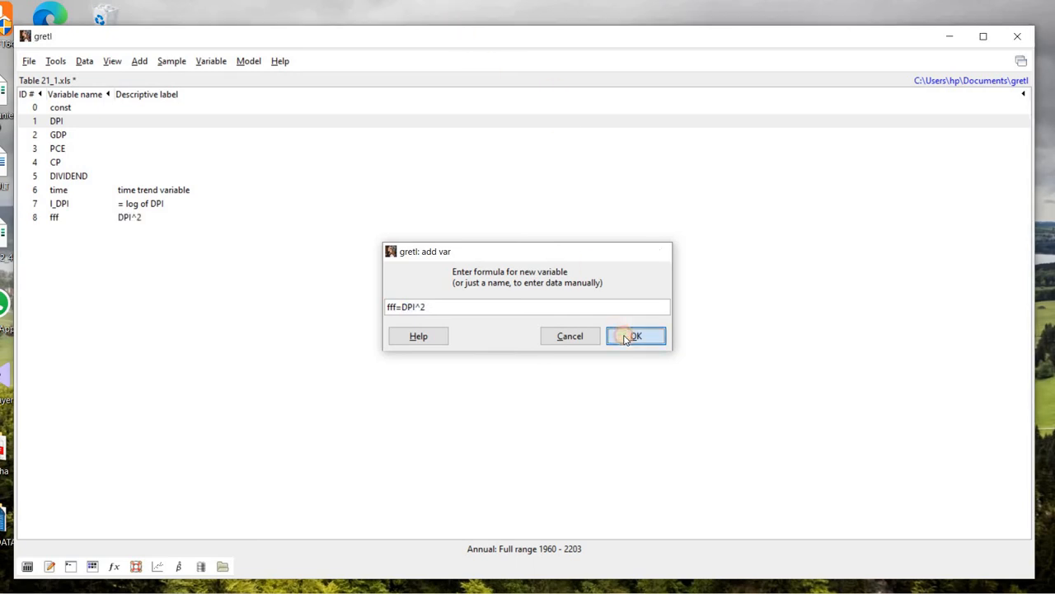
double_click(129, 217)
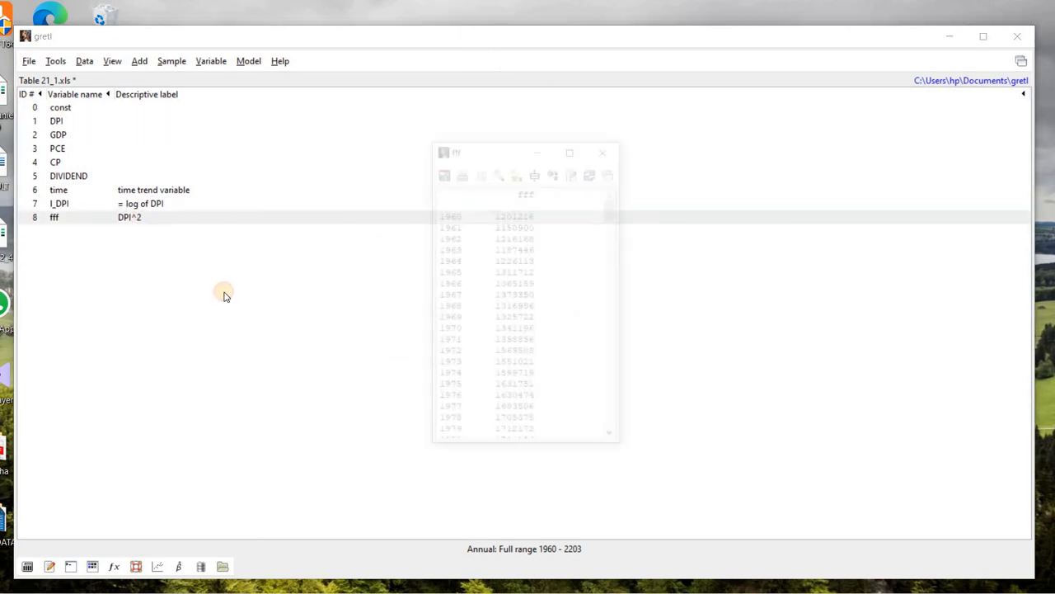
left_click(607, 149)
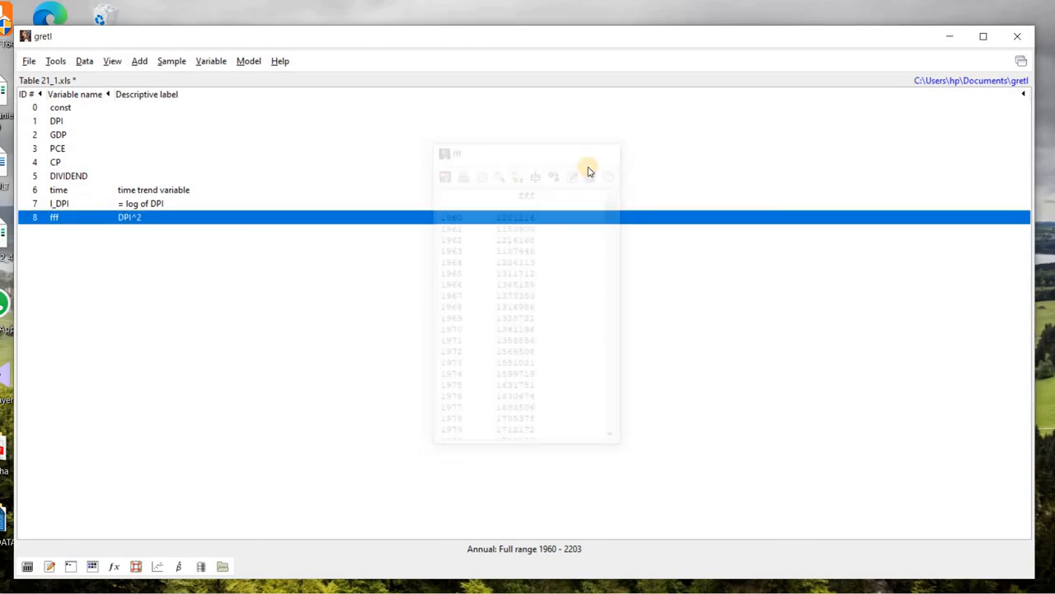
left_click(136, 63)
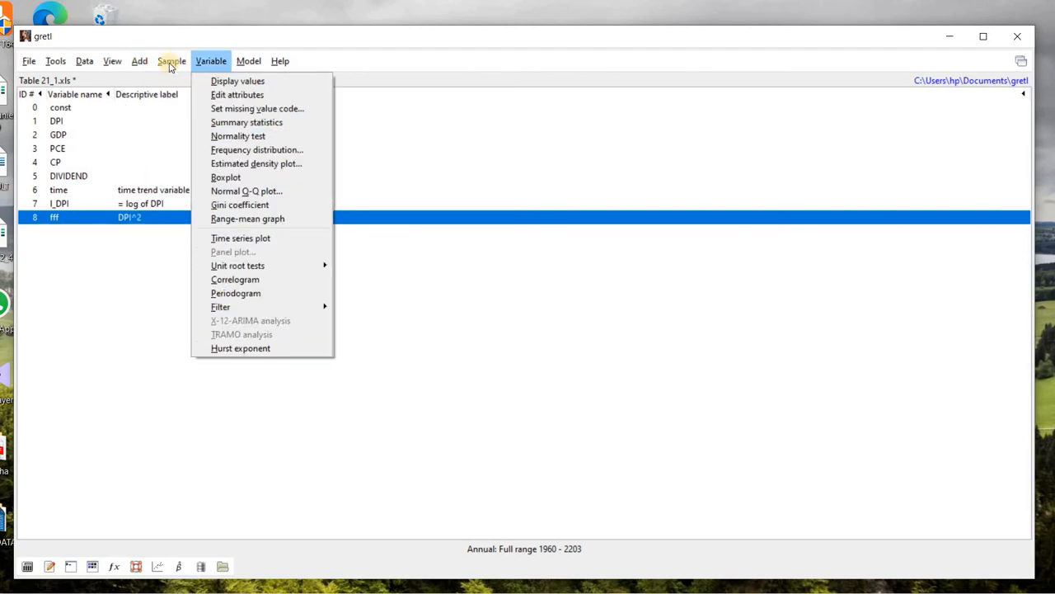
mouse_move(170, 66)
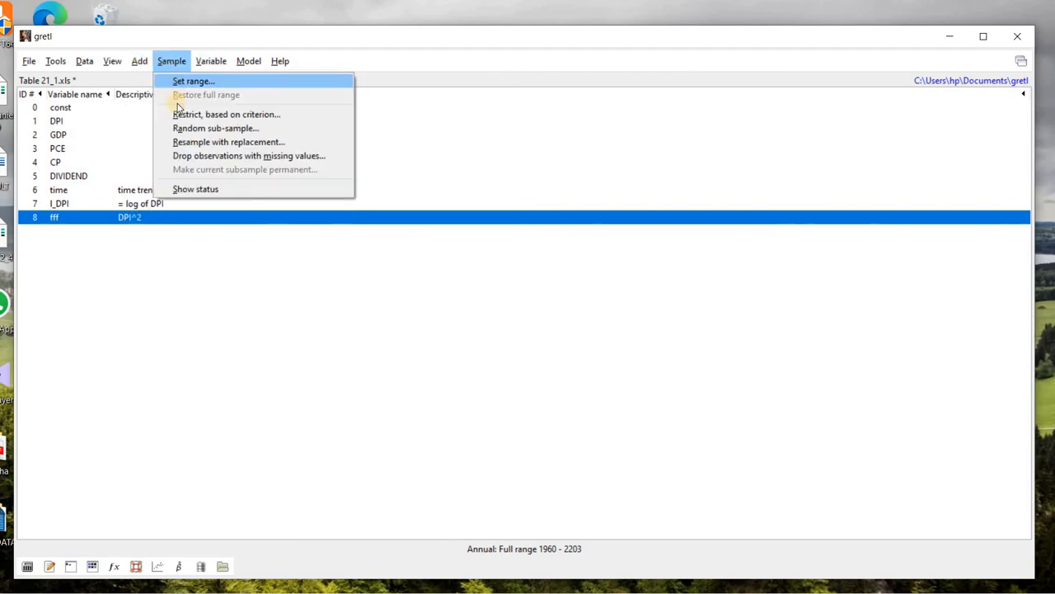
mouse_move(211, 62)
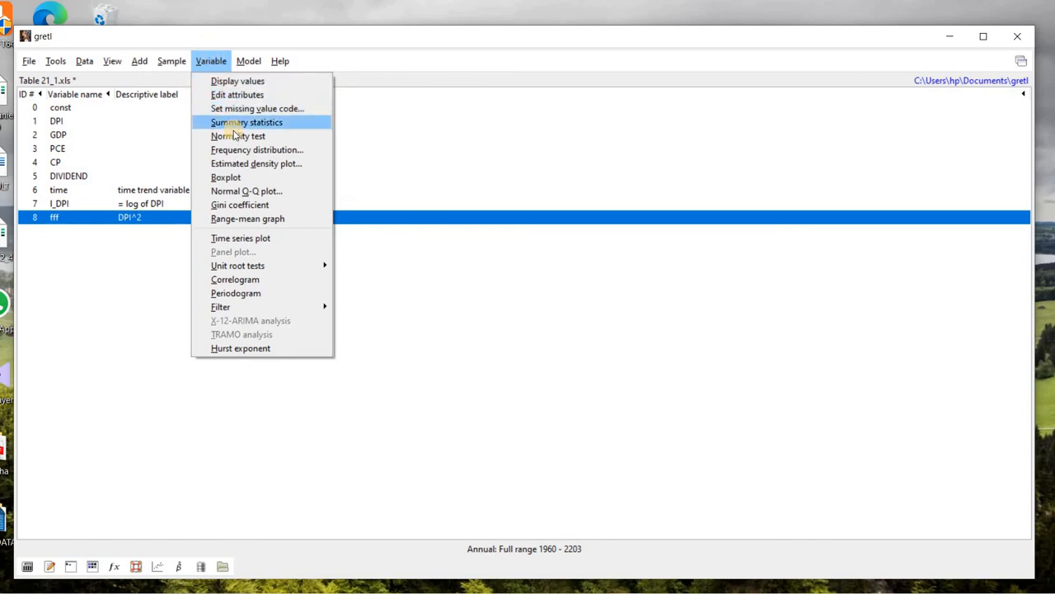
- Run the normality test on the DPI variable and close the test results
left_click(64, 123)
left_click(56, 122)
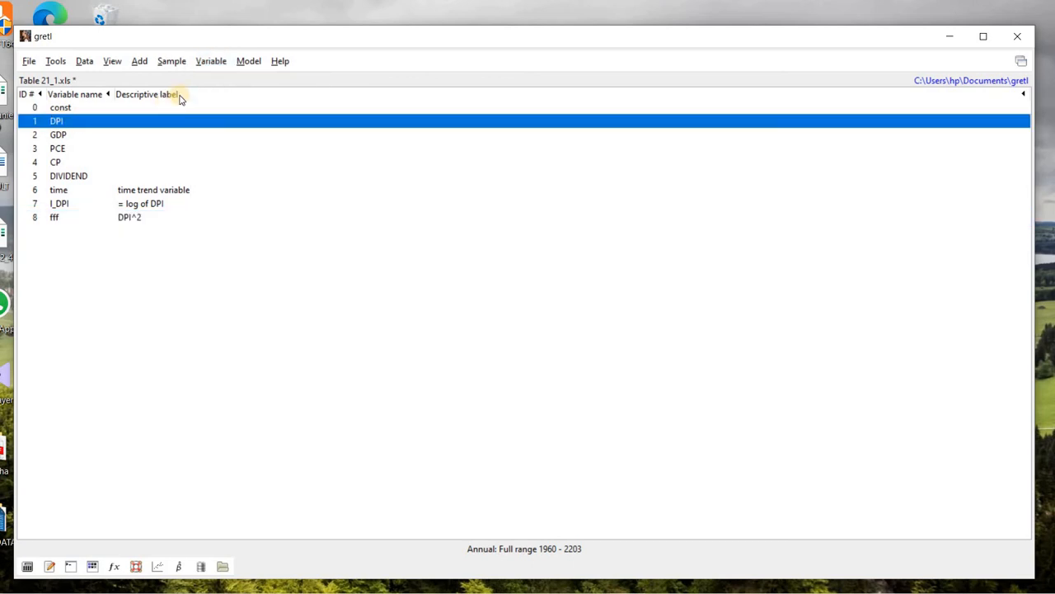
left_click(211, 63)
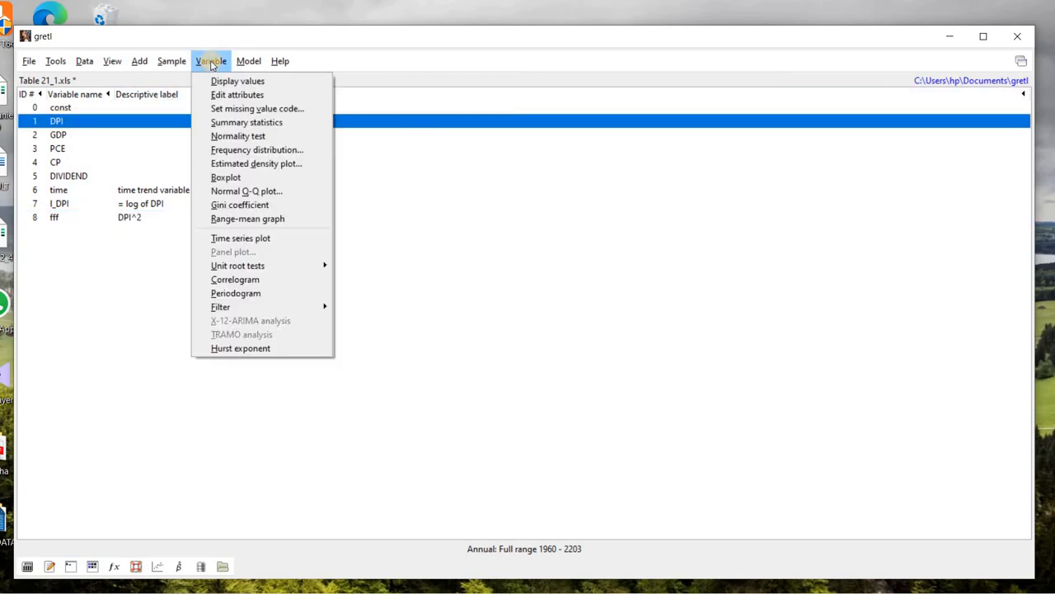
left_click(239, 138)
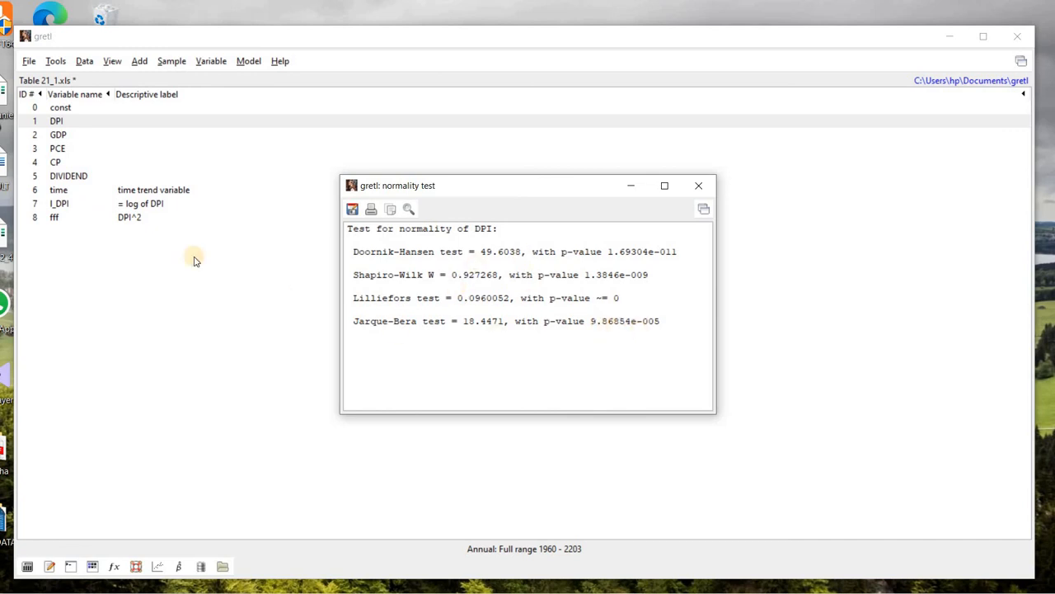
left_click(698, 189)
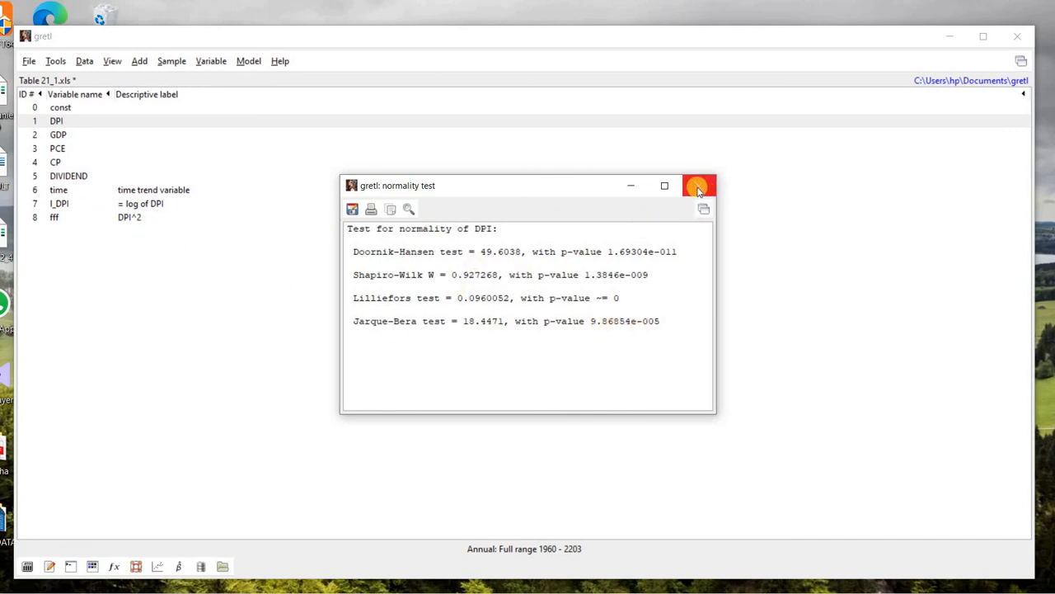
- Look through the available variable analyses, the model estimation types such as limited dependent variable models, and the help resources
left_click(210, 62)
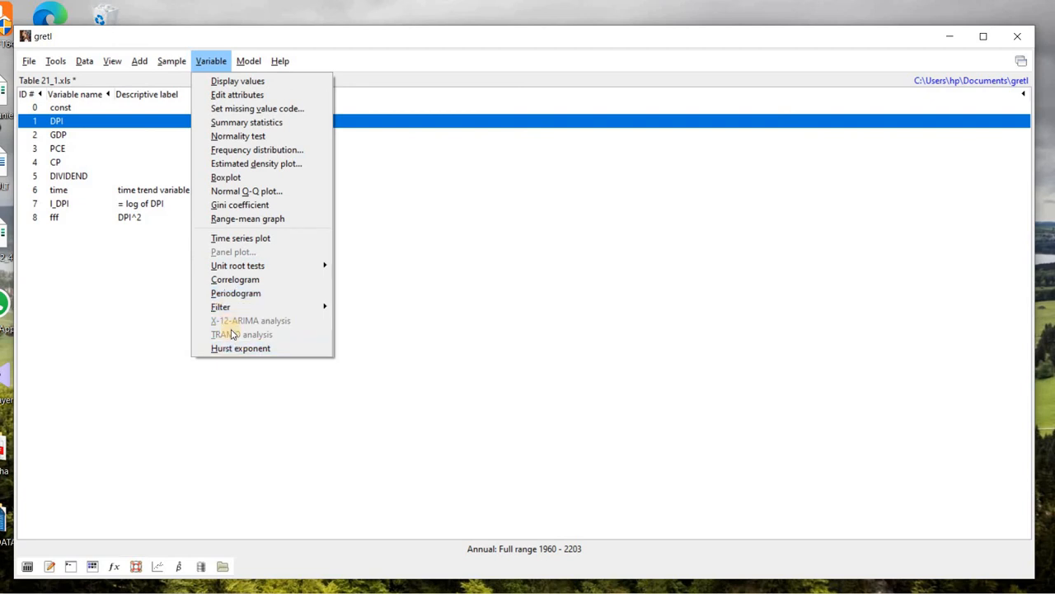
mouse_move(248, 64)
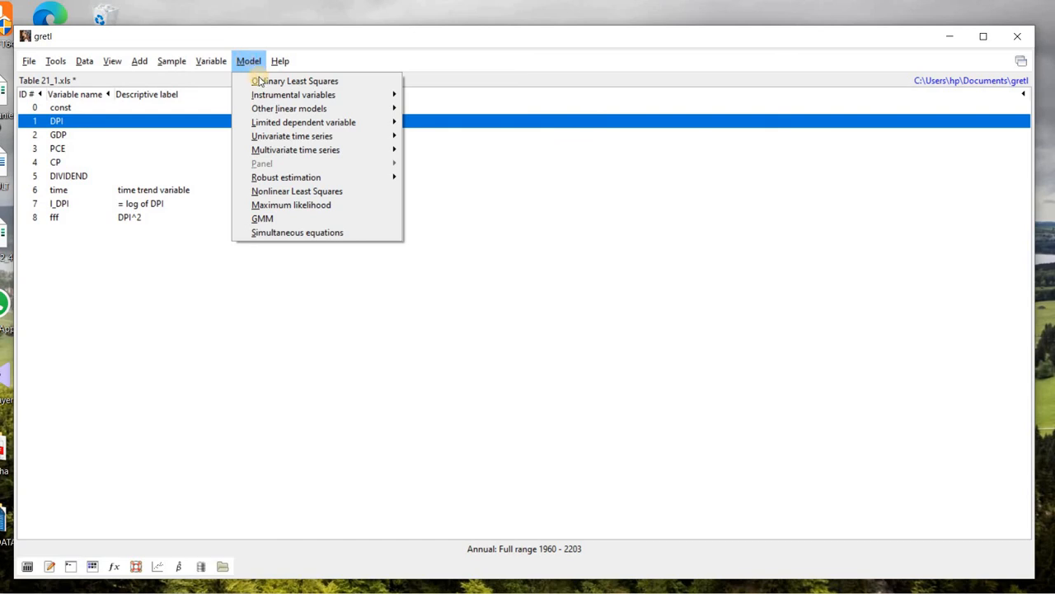
mouse_move(267, 100)
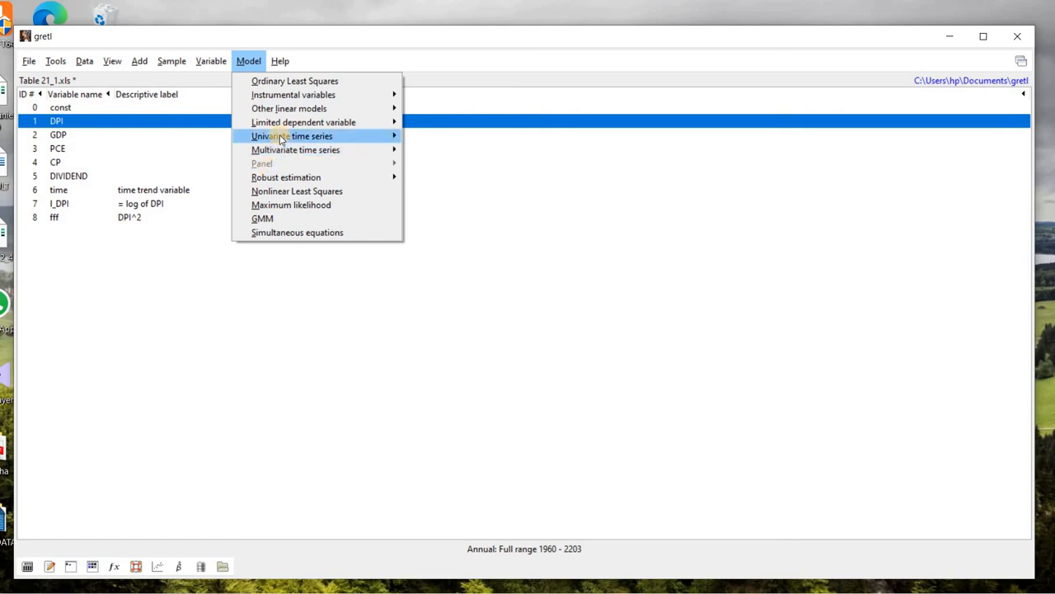
mouse_move(305, 137)
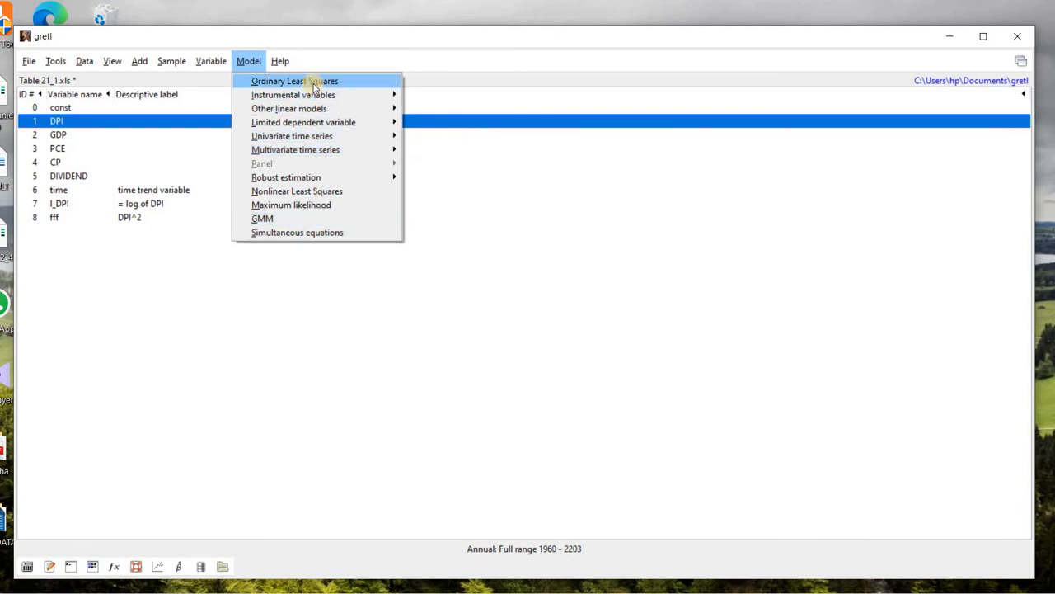
mouse_move(312, 100)
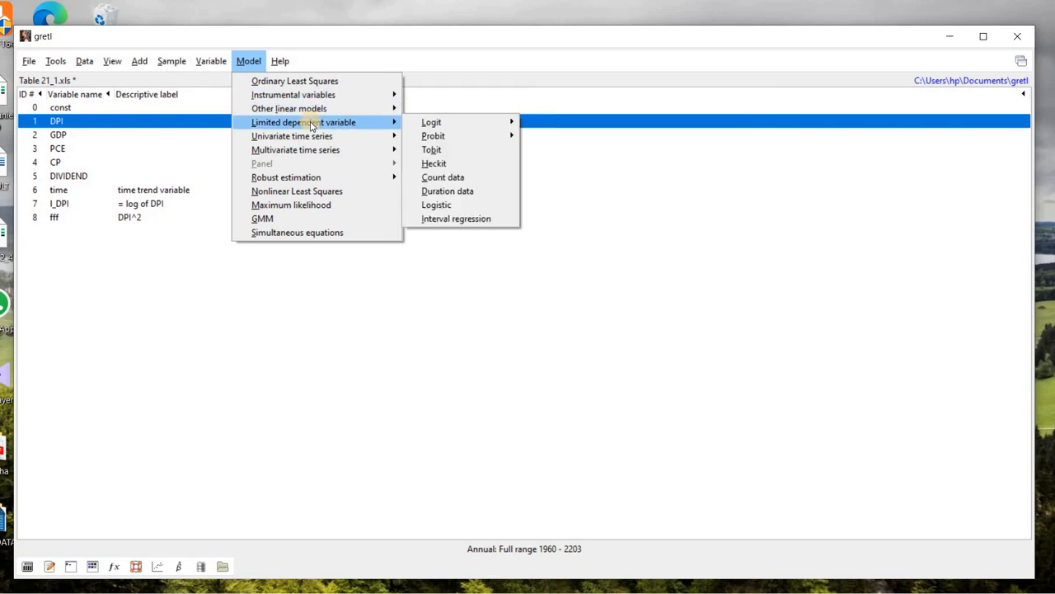
key("Right")
key("Down")
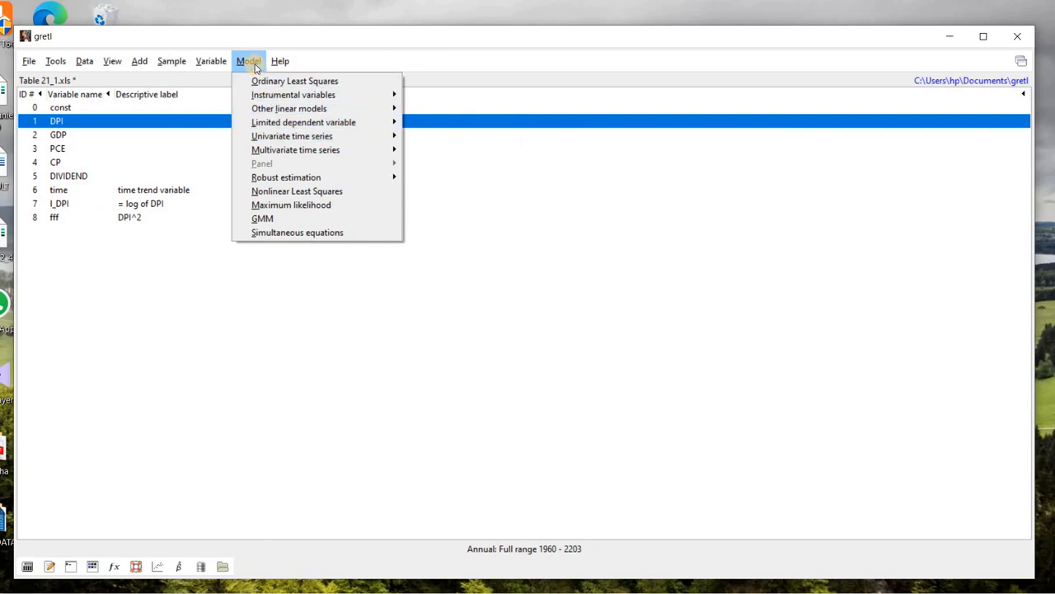
mouse_move(280, 64)
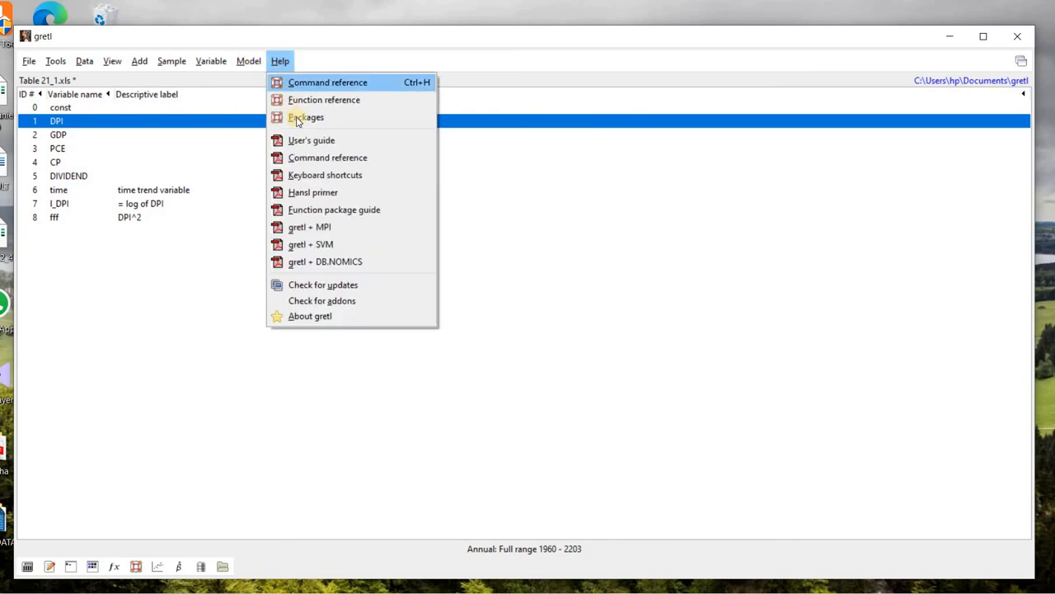
- Produce the correlogram of DPI with a maximum lag of 23, review the table and ACF/PACF graph, and close both
mouse_move(211, 65)
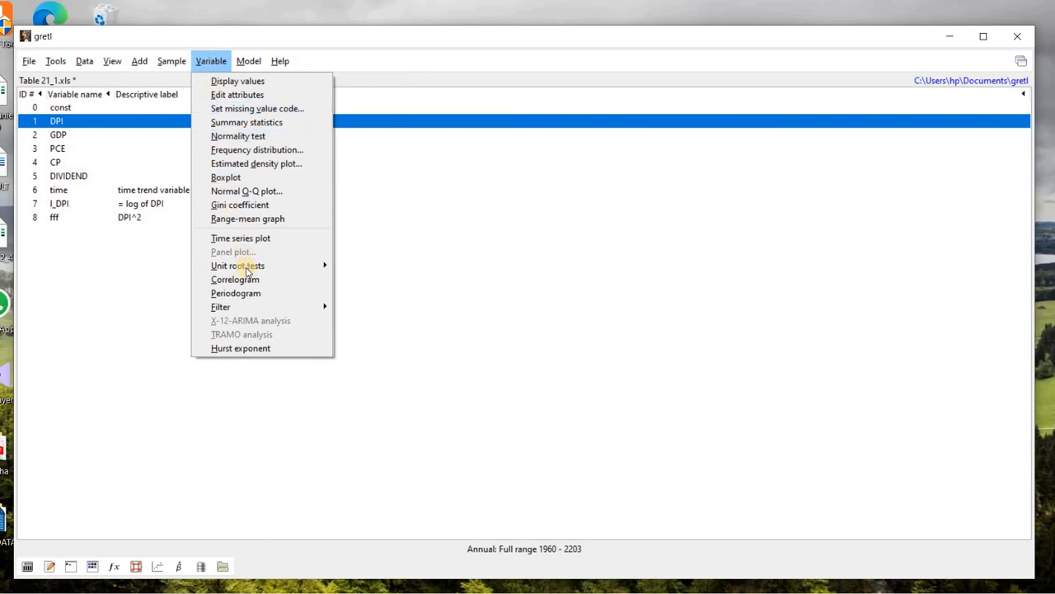
mouse_move(248, 272)
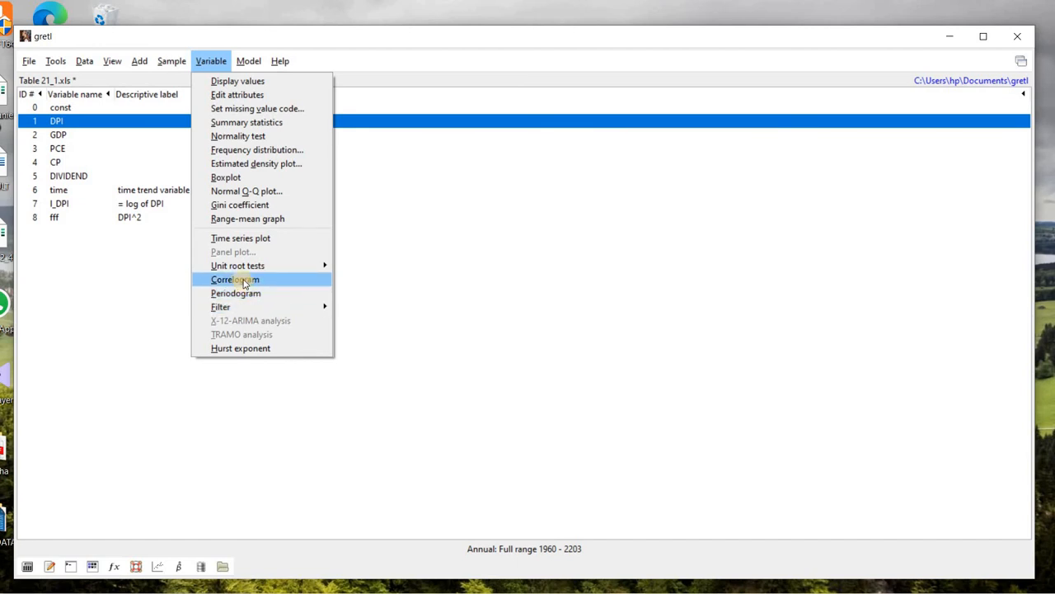
left_click(235, 280)
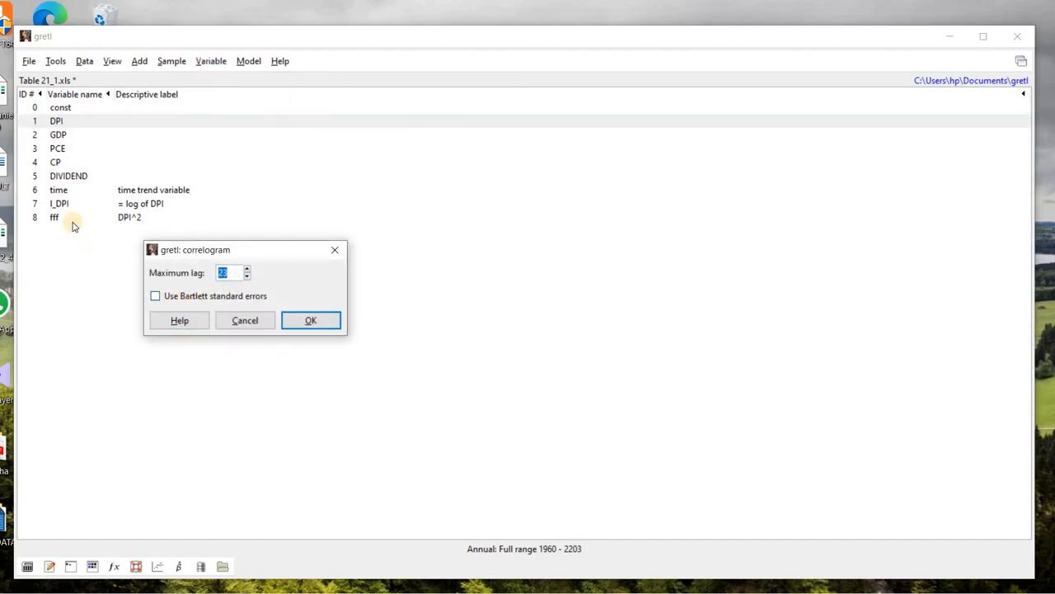
left_click(309, 320)
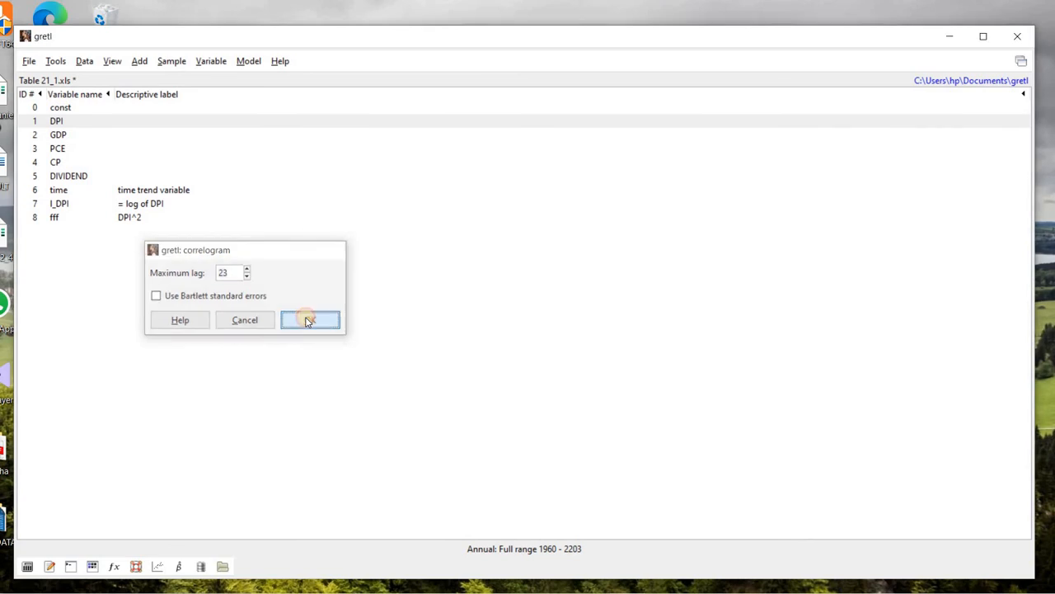
scroll(535, 349, "down", 3)
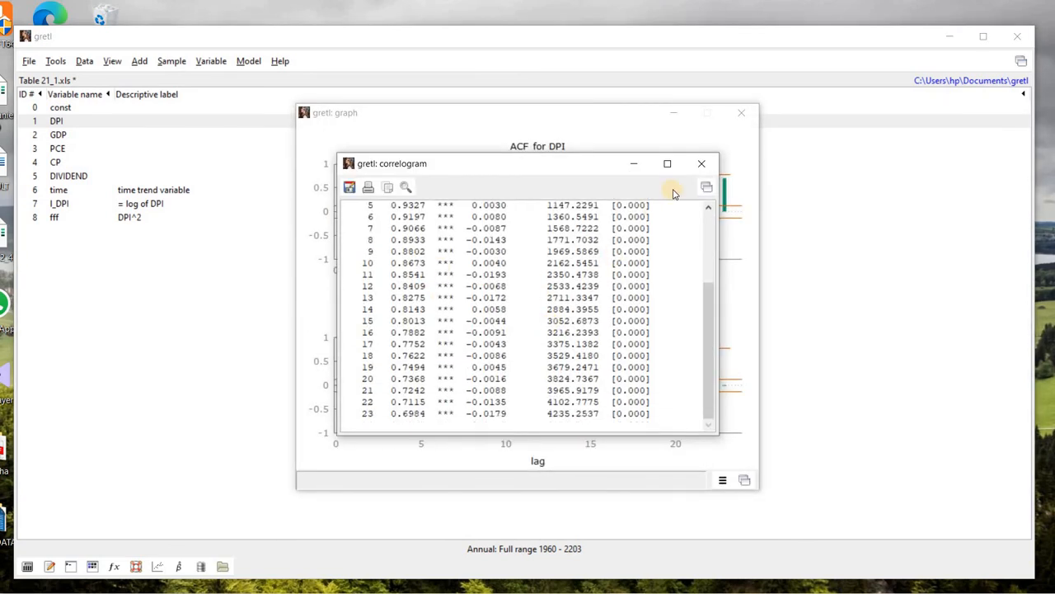
left_click(702, 164)
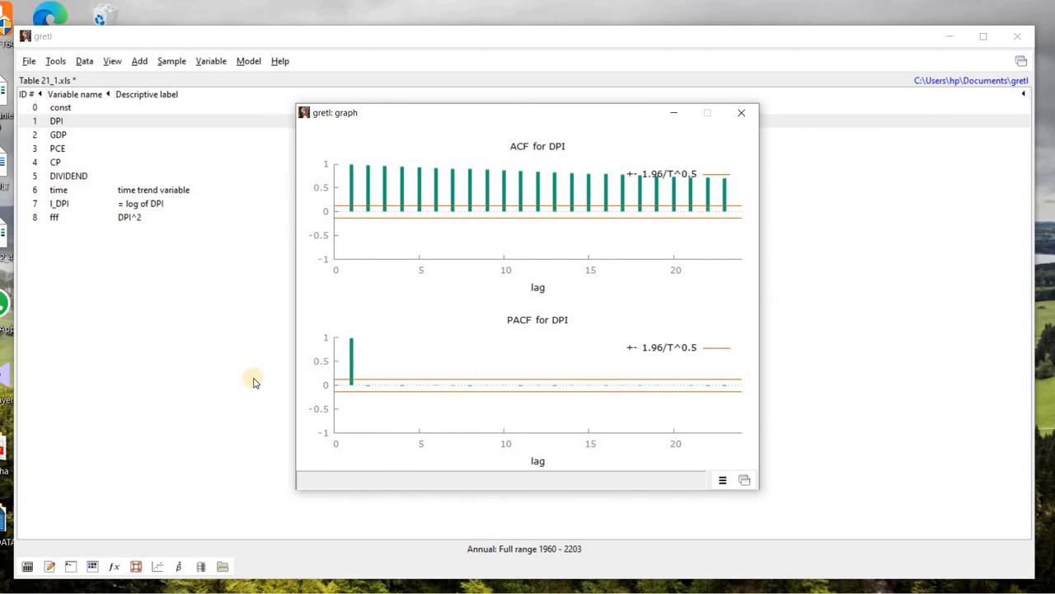
left_click(742, 113)
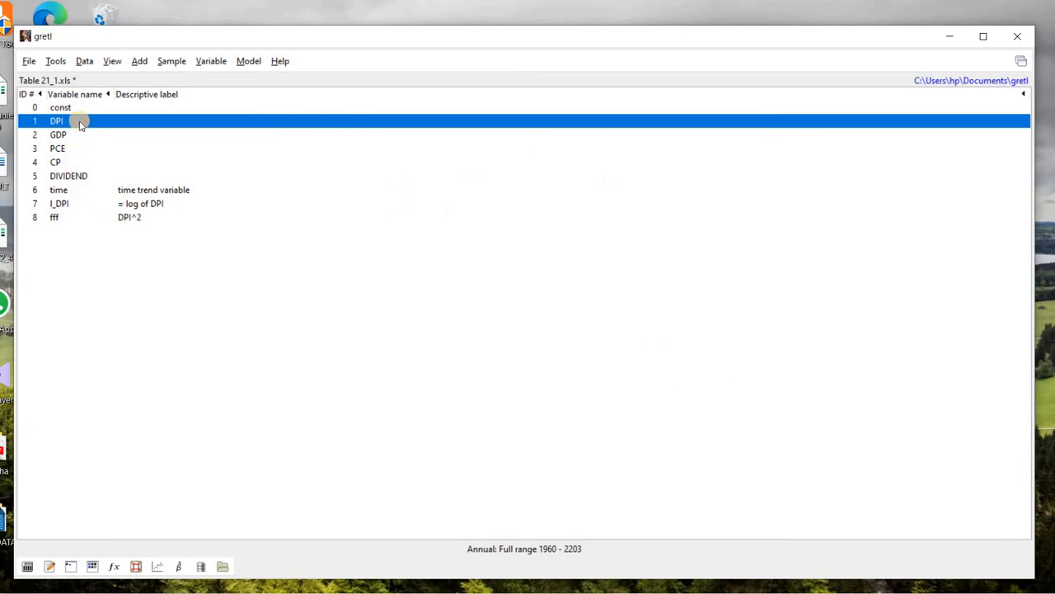
- Select the variables DPI, GDP, PCE and CP together and look at the operations available for the group
left_click_drag(80, 125, 96, 162)
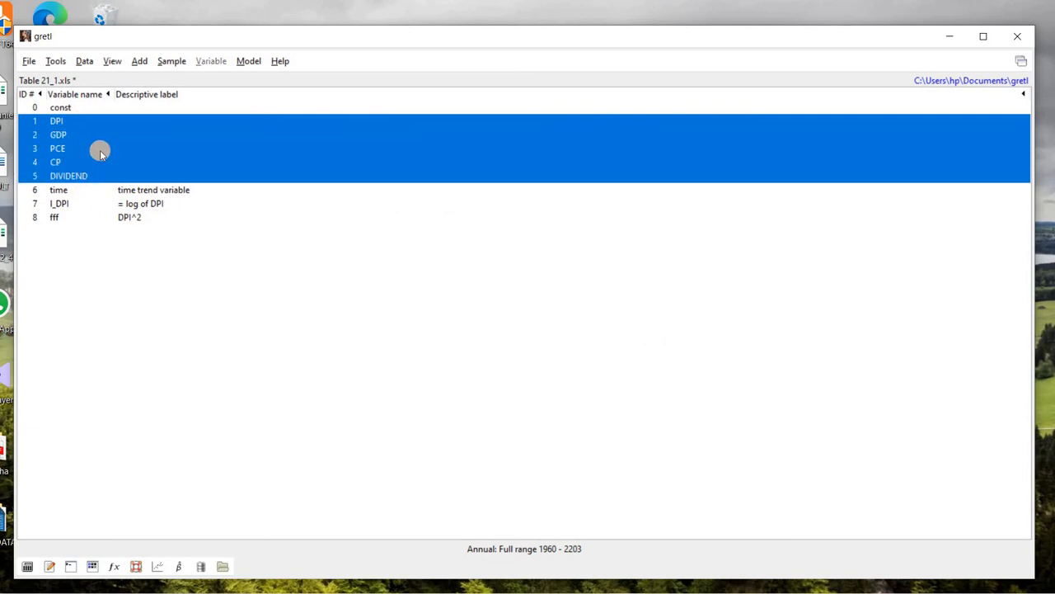
left_click_drag(102, 122, 107, 155)
right_click(107, 155)
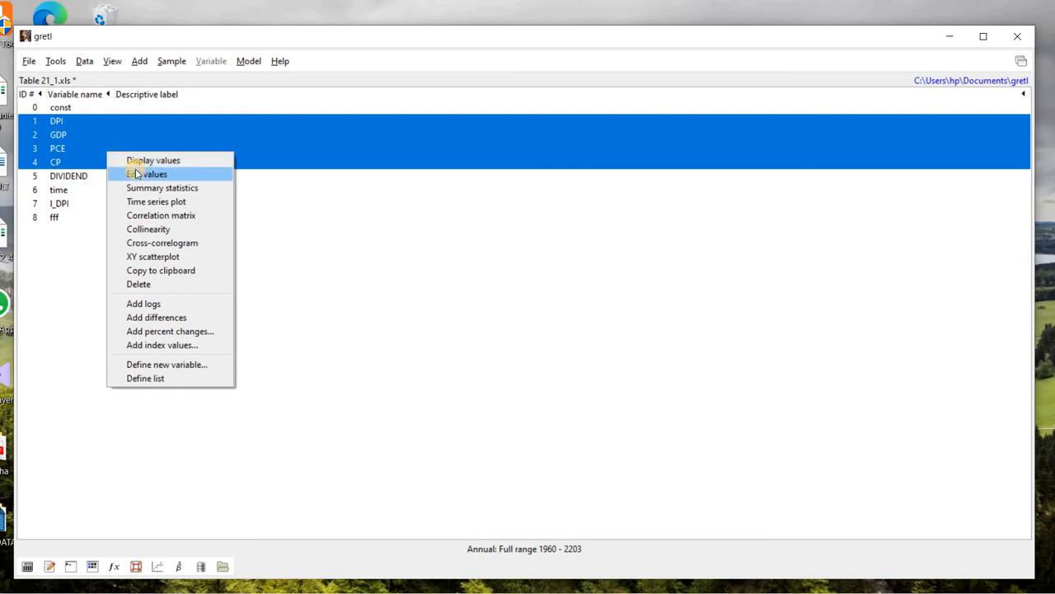
left_click(92, 140)
right_click(91, 140)
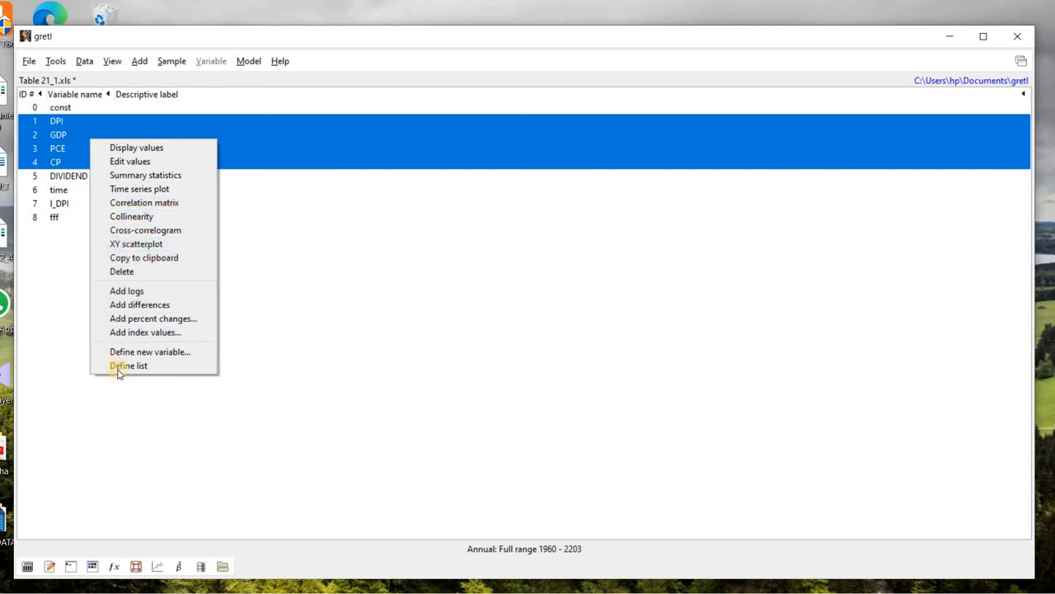
left_click(306, 306)
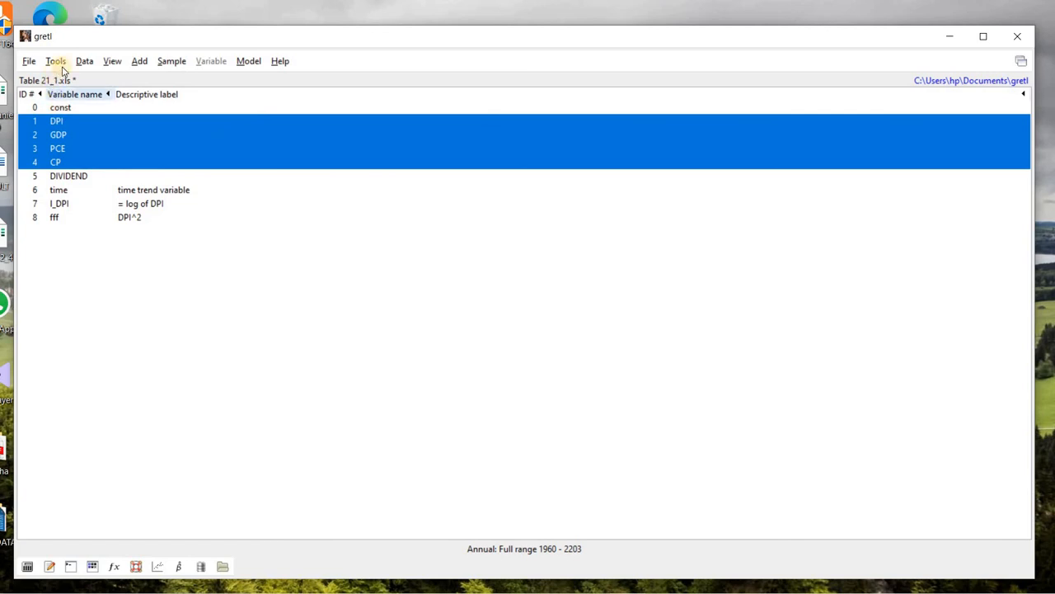